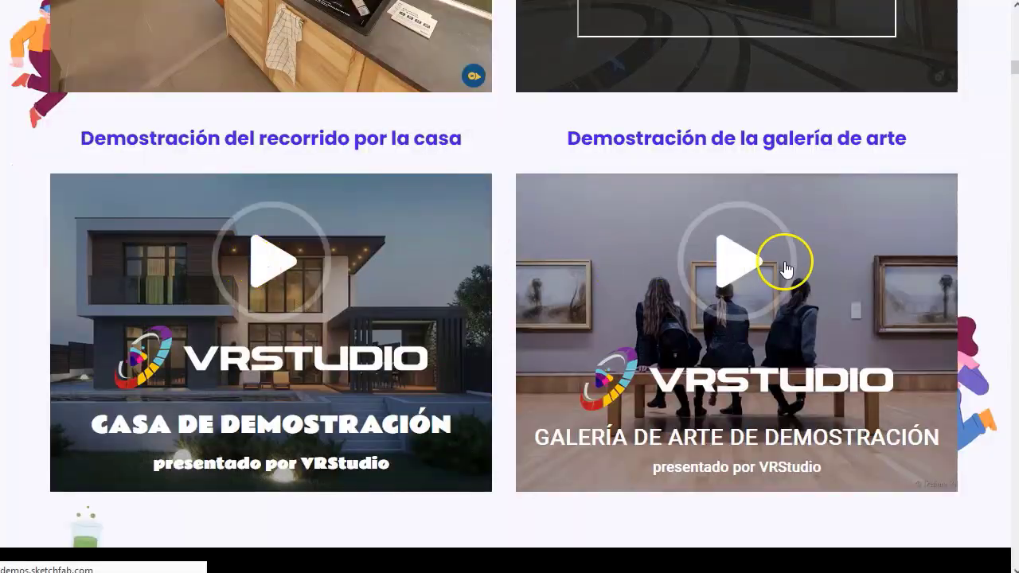
Skim the VR Studio sales page from the demo videos through the marketing and industry sections to the pricing card
scroll(335, 318, "down", 10)
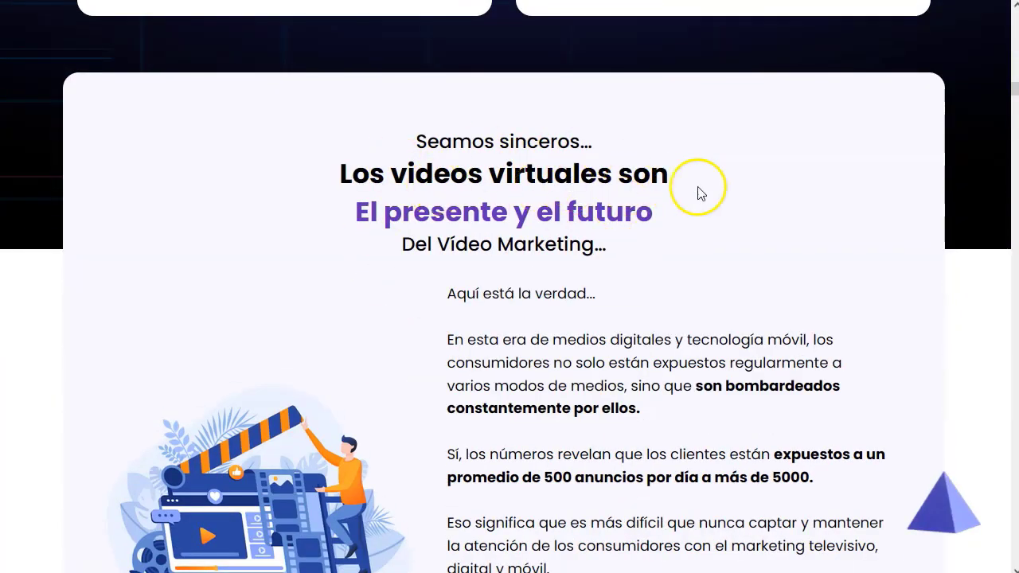
scroll(341, 348, "down", 9)
scroll(341, 356, "down", 20)
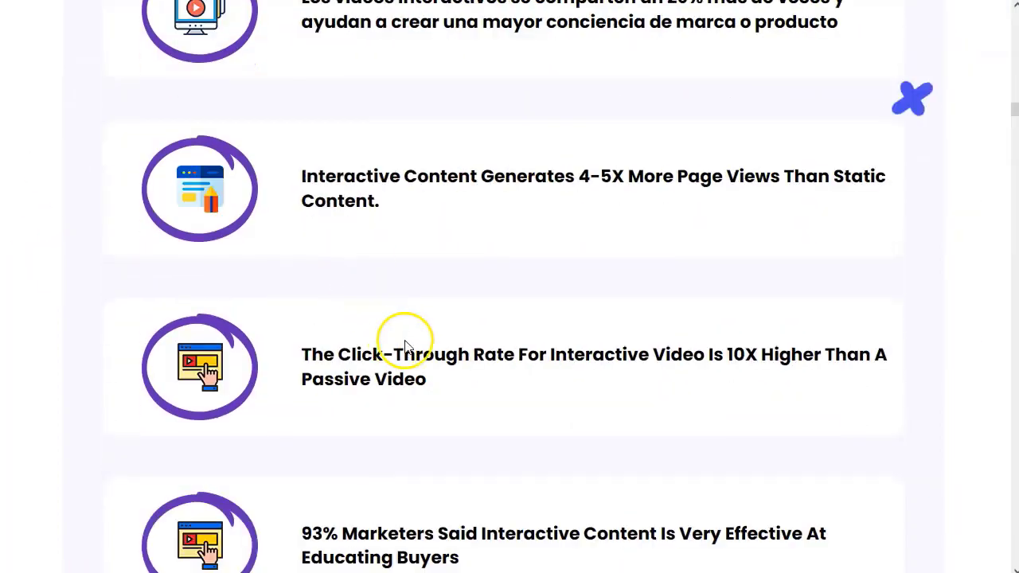
scroll(452, 305, "down", 16)
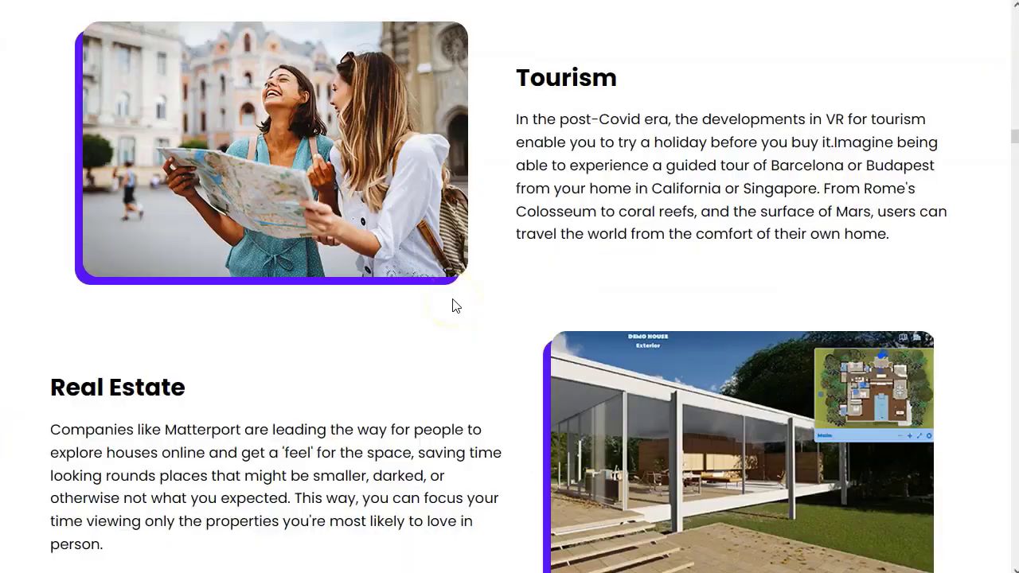
scroll(451, 289, "down", 20)
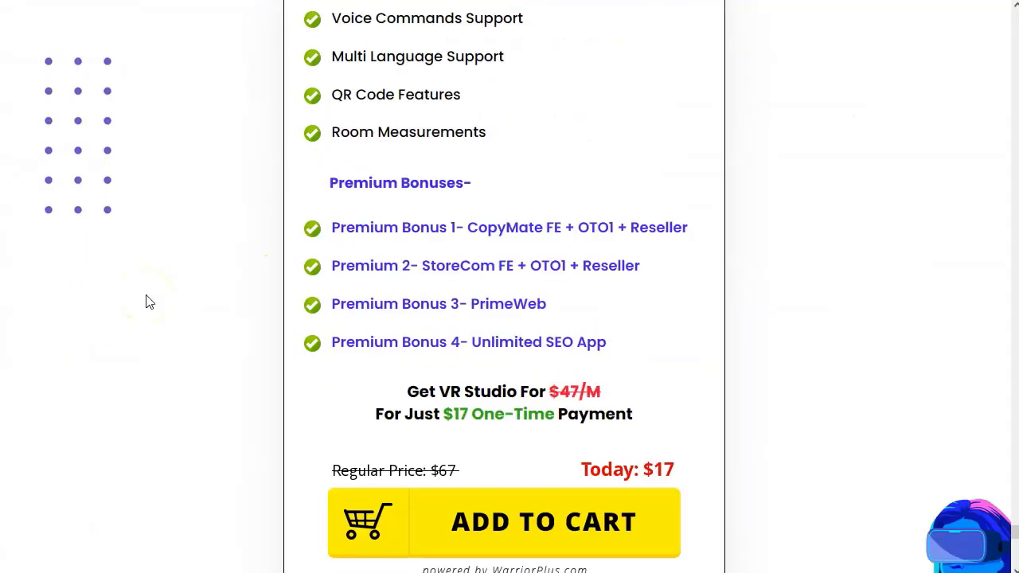
scroll(146, 301, "down", 2)
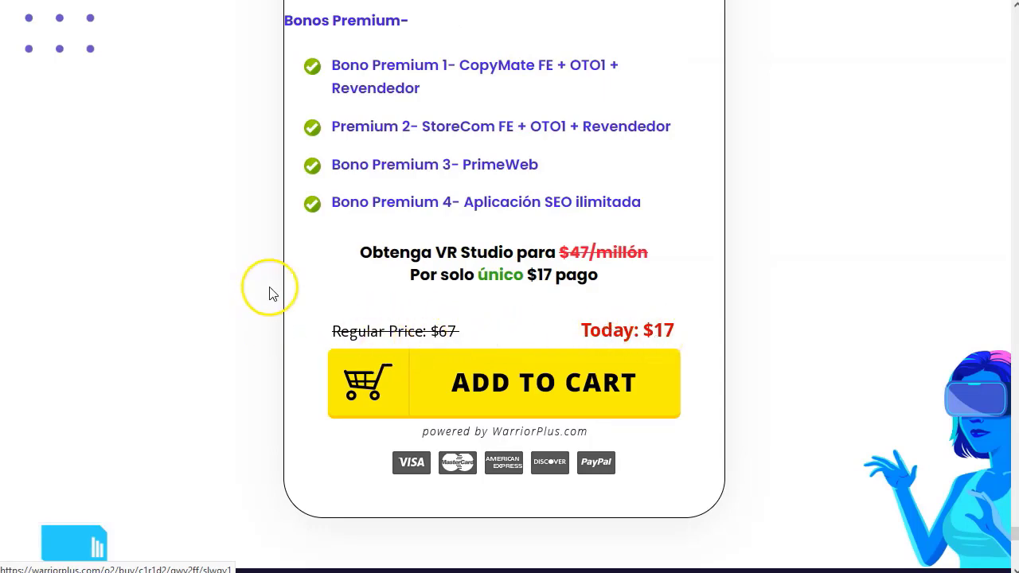
Review the feature list, premium bonuses and price in the VR Studio pricing card
scroll(267, 278, "up", 3)
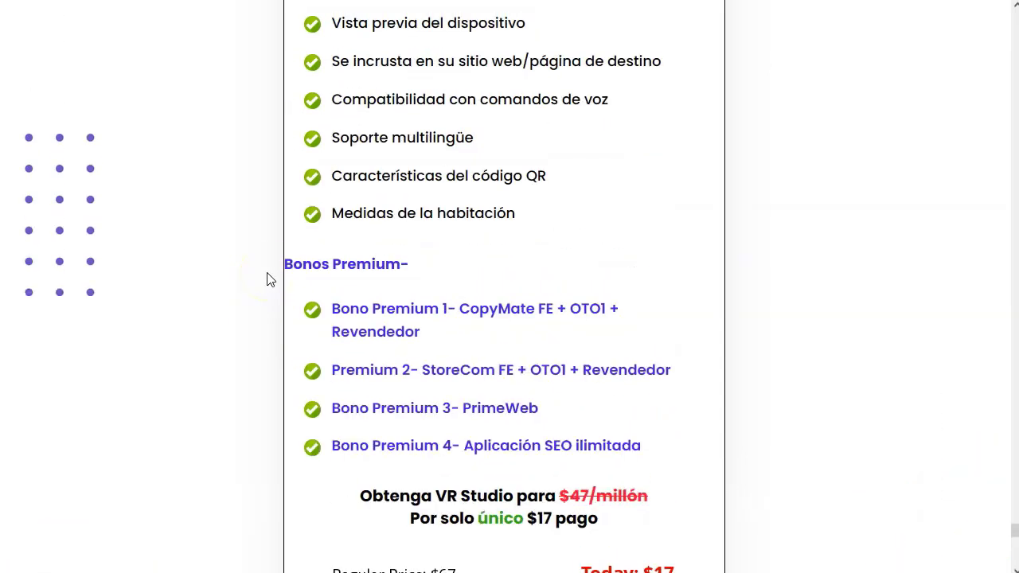
scroll(267, 278, "up", 8)
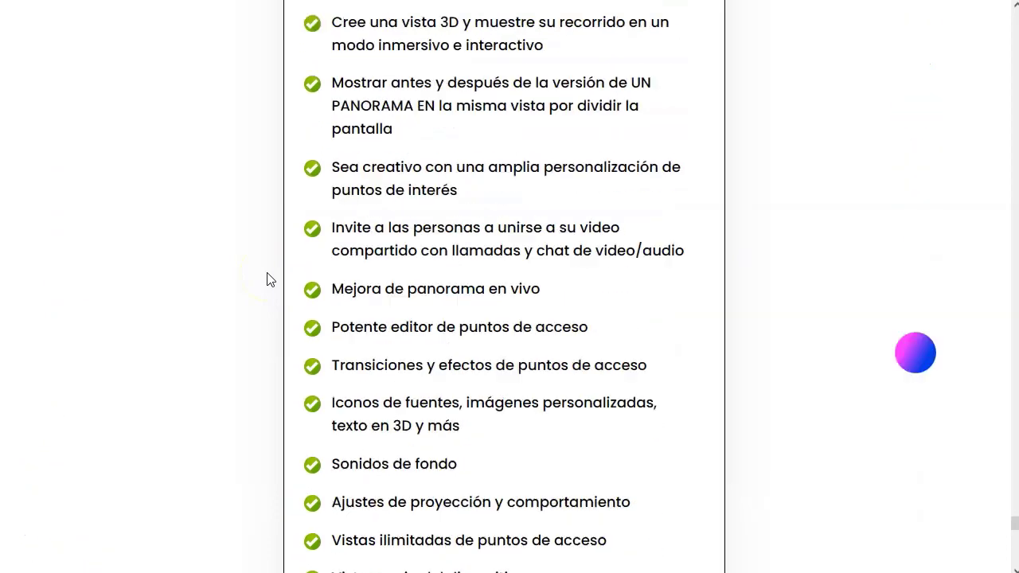
scroll(267, 279, "up", 5)
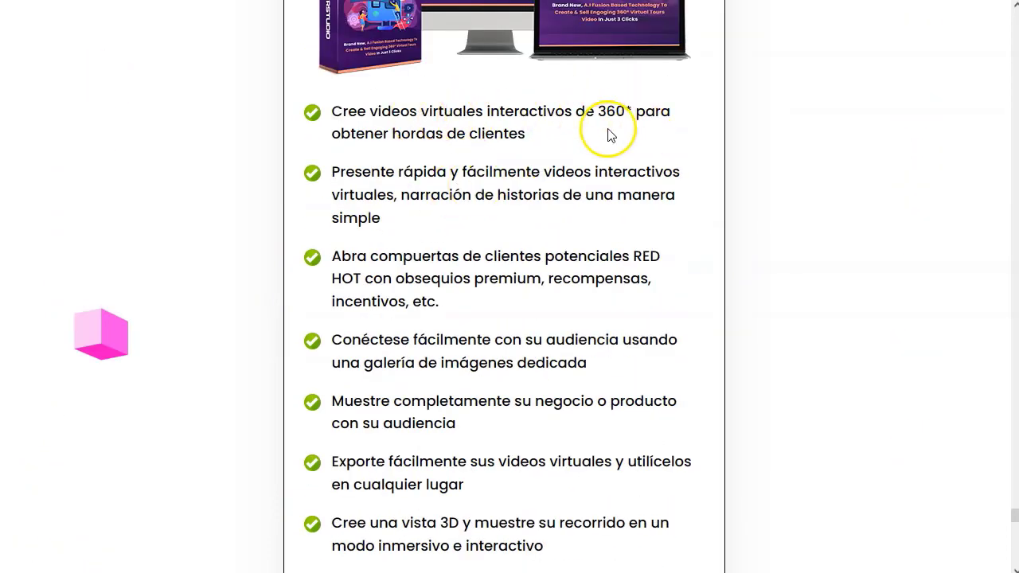
scroll(408, 281, "down", 1)
scroll(410, 263, "down", 1)
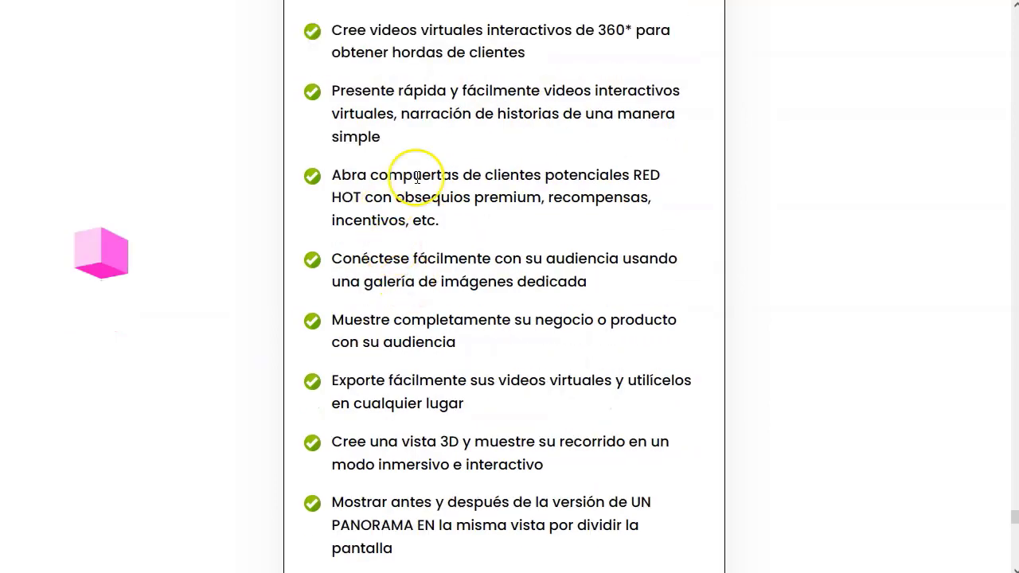
scroll(445, 331, "down", 1)
scroll(448, 336, "down", 12)
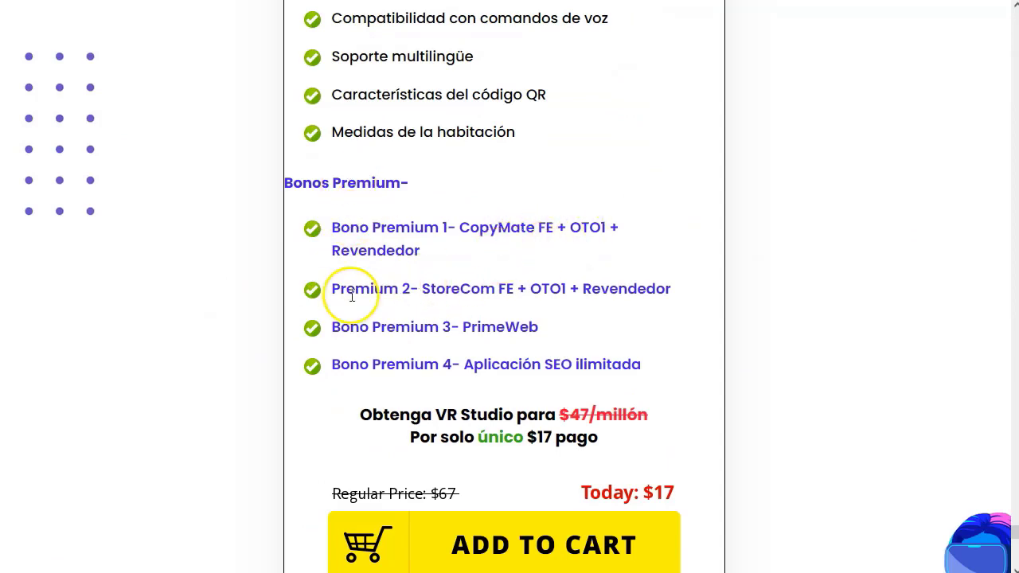
scroll(478, 298, "down", 3)
scroll(323, 341, "down", 1)
scroll(264, 275, "up", 2)
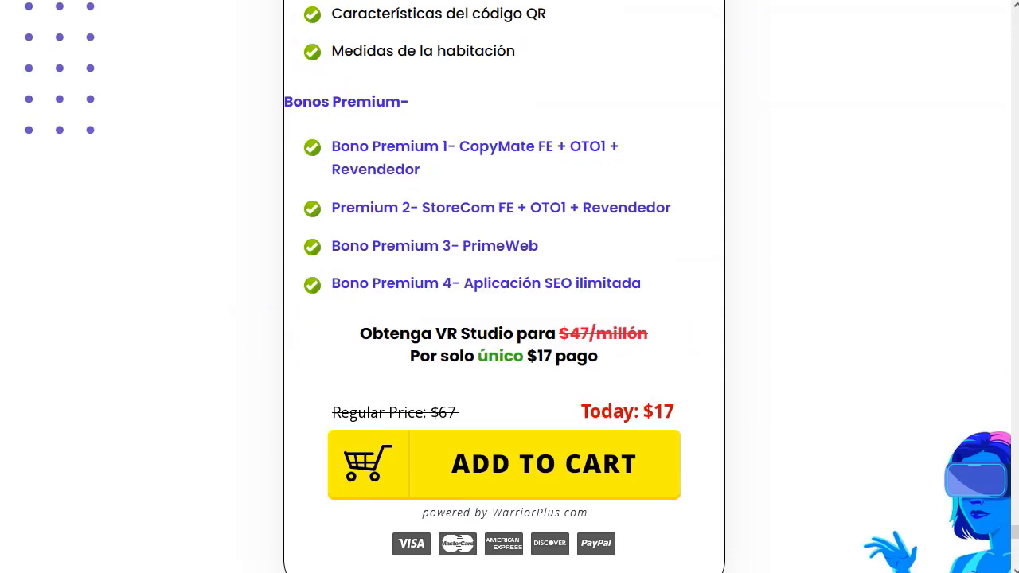
Check the payment and disclaimer sections at the end of the sales page and return to the pricing offer
key("ctrl+l")
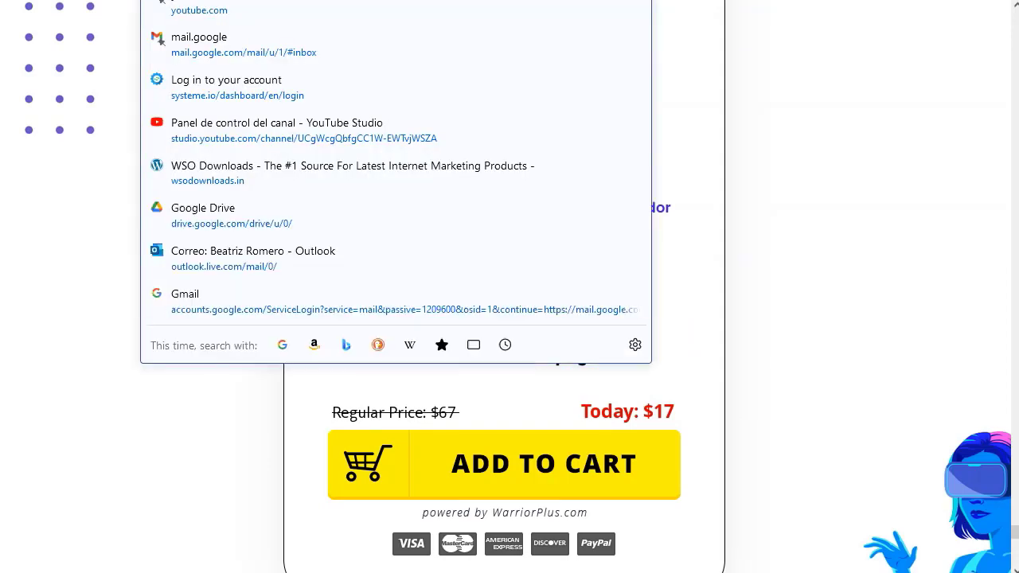
left_click(846, 246)
scroll(291, 236, "down", 5)
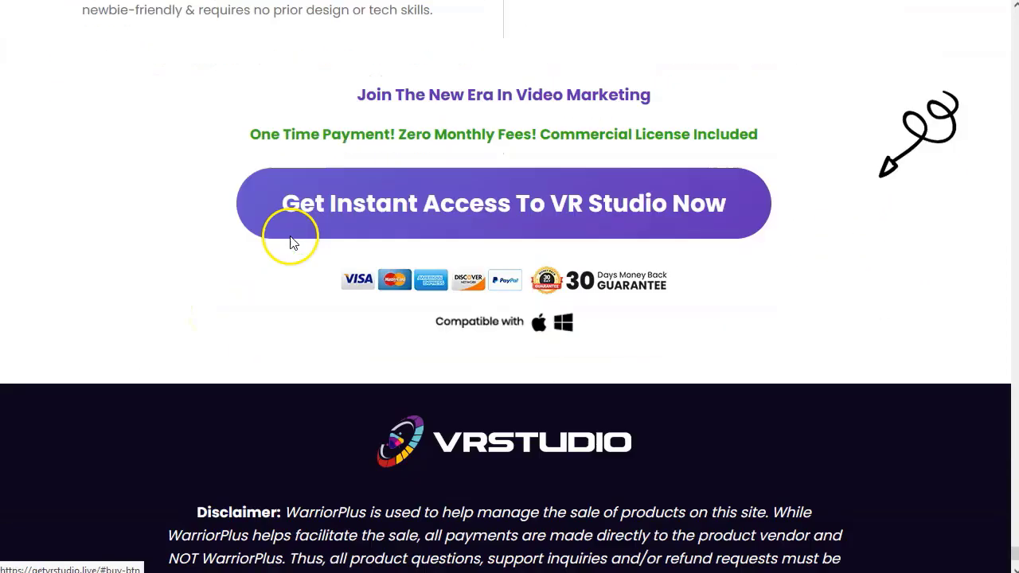
scroll(322, 295, "down", 3)
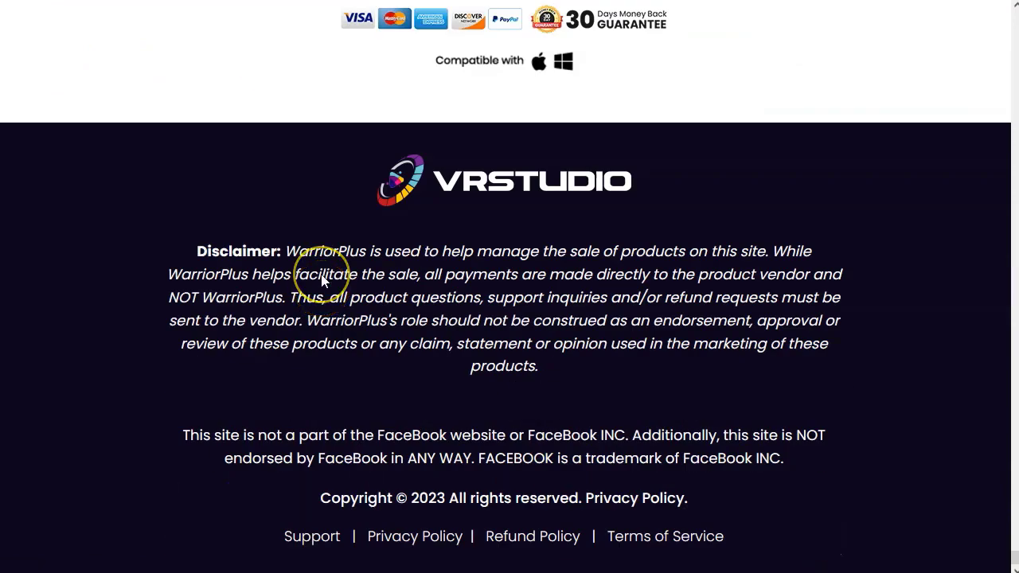
scroll(728, 210, "up", 15)
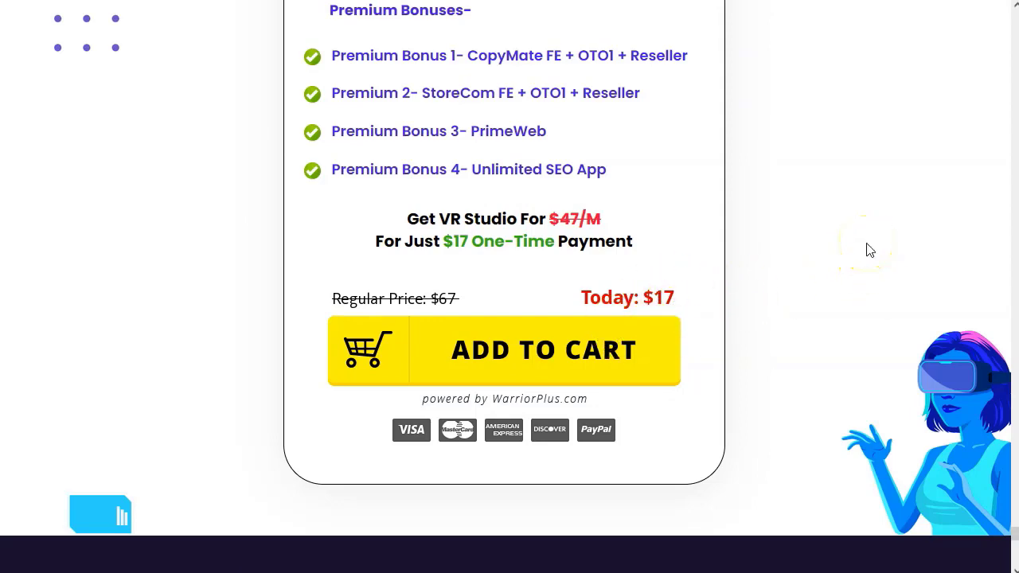
scroll(869, 250, "up", 10)
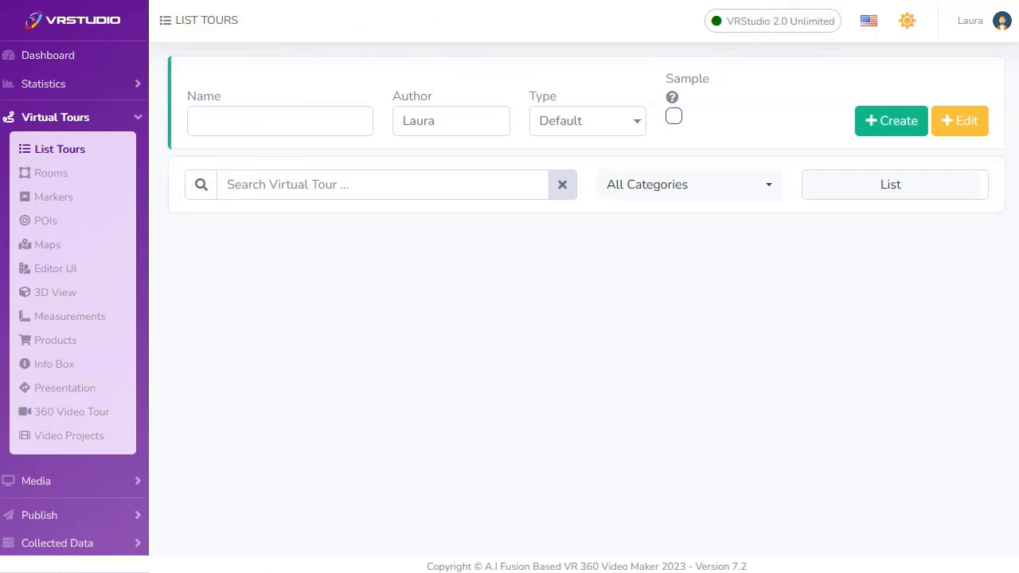
In the VRStudio web app, look through the Statistics, Media, Publish and Collected Data sections of the navigation
scroll(42, 382, "down", 1)
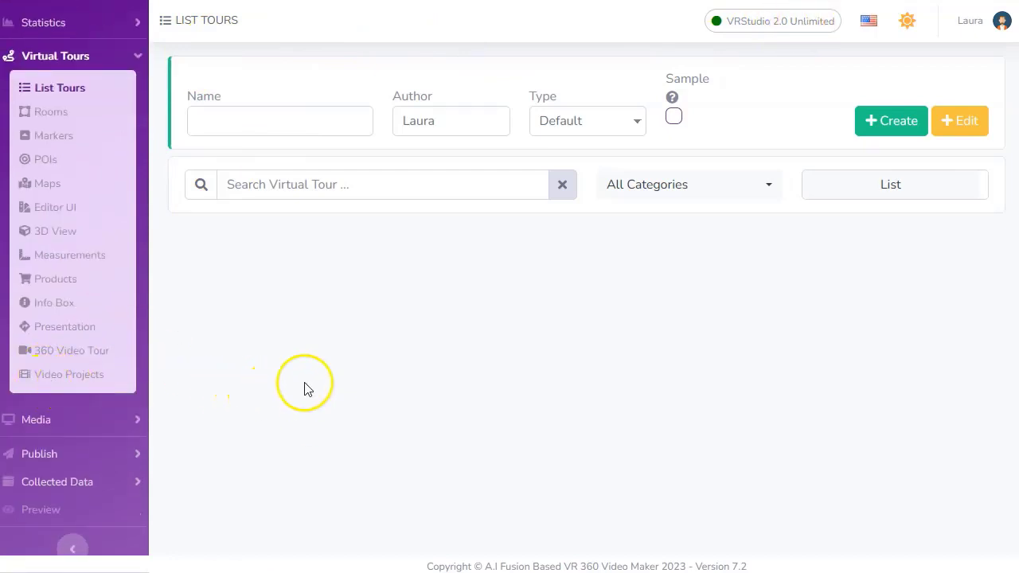
left_click(57, 24)
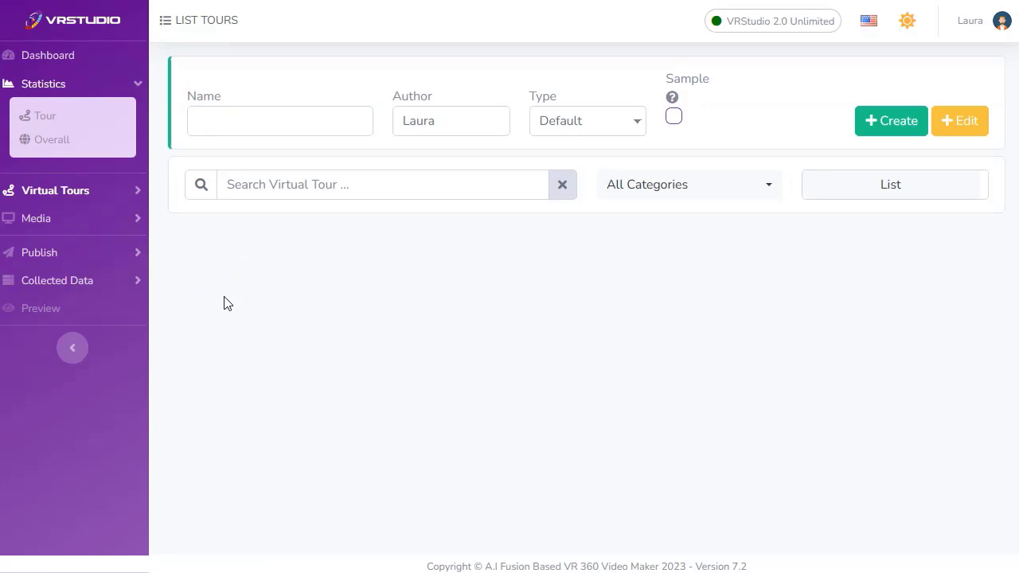
left_click(137, 220)
left_click(44, 176)
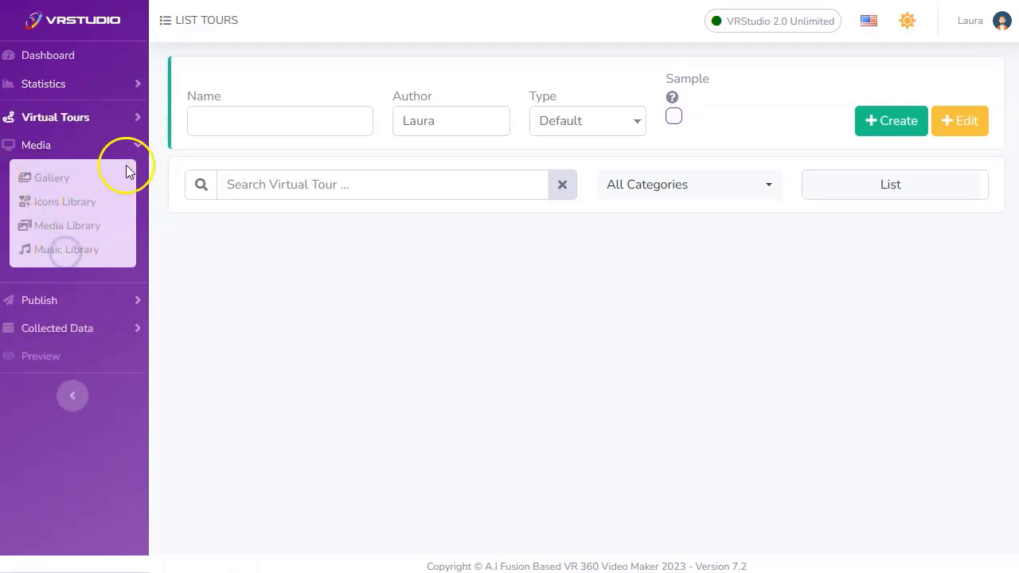
left_click(133, 154)
left_click(60, 180)
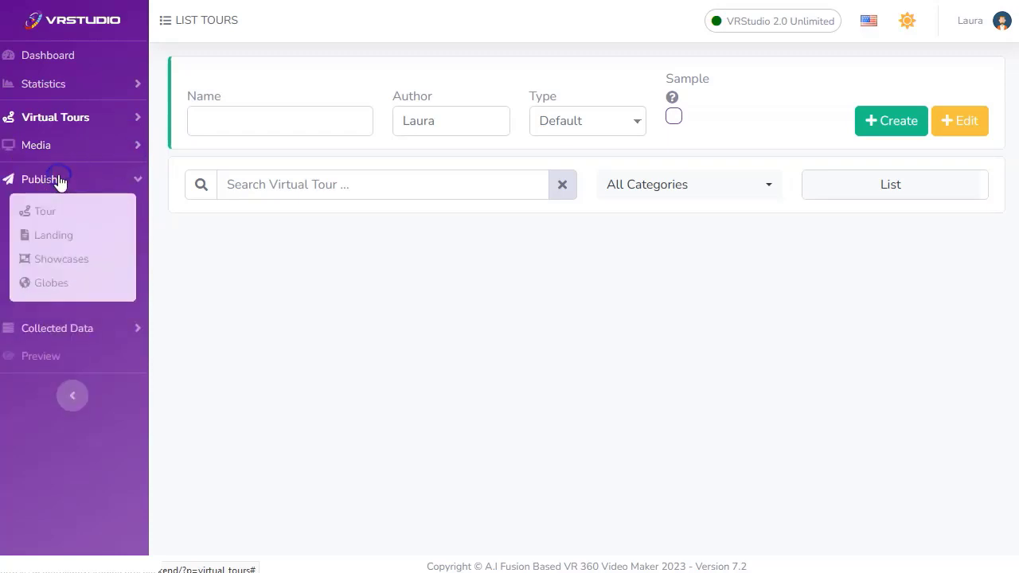
left_click(124, 178)
left_click(88, 207)
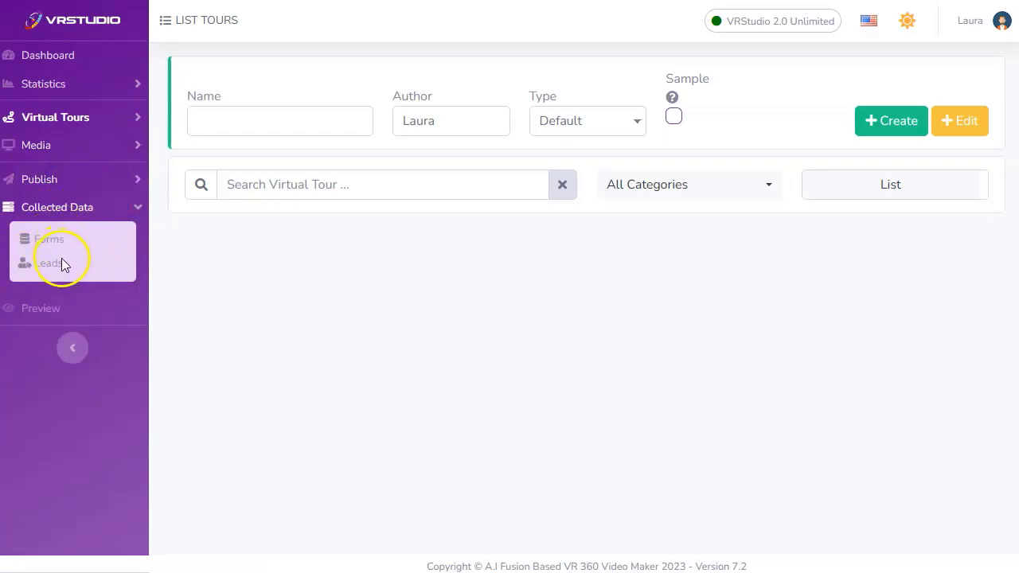
left_click(137, 210)
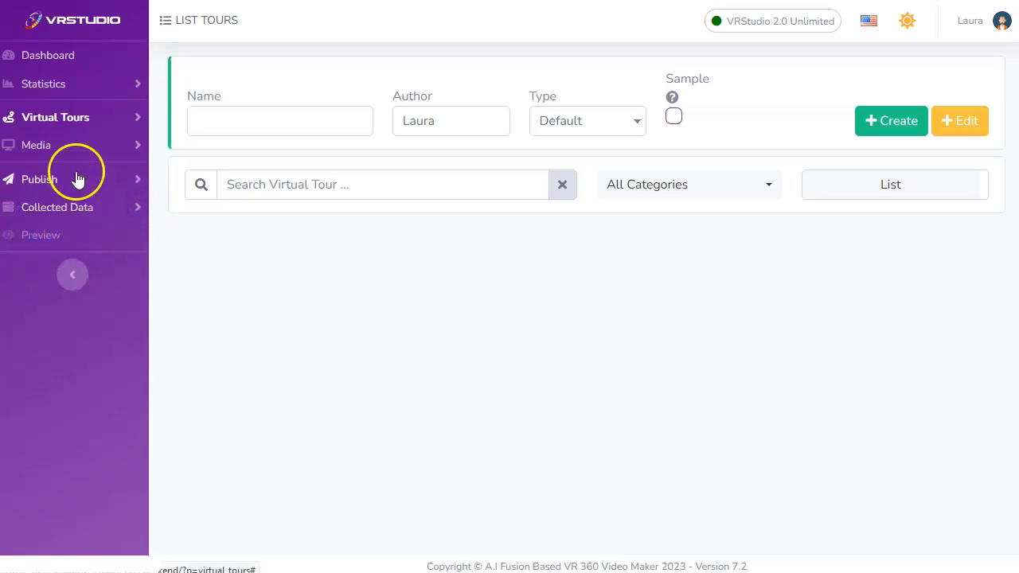
View the dashboard overview and return to the list of virtual tours
left_click(63, 61)
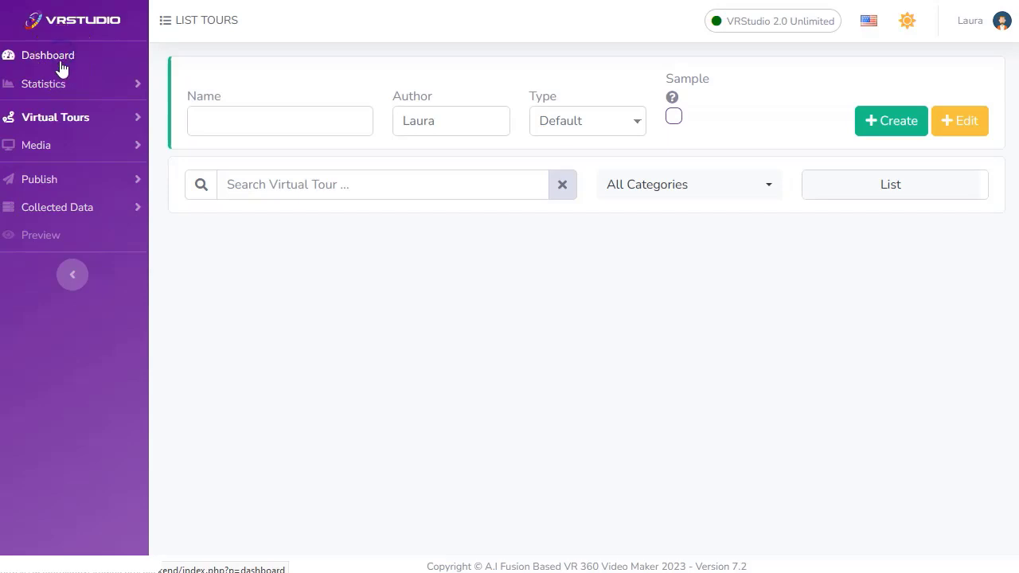
left_click(57, 86)
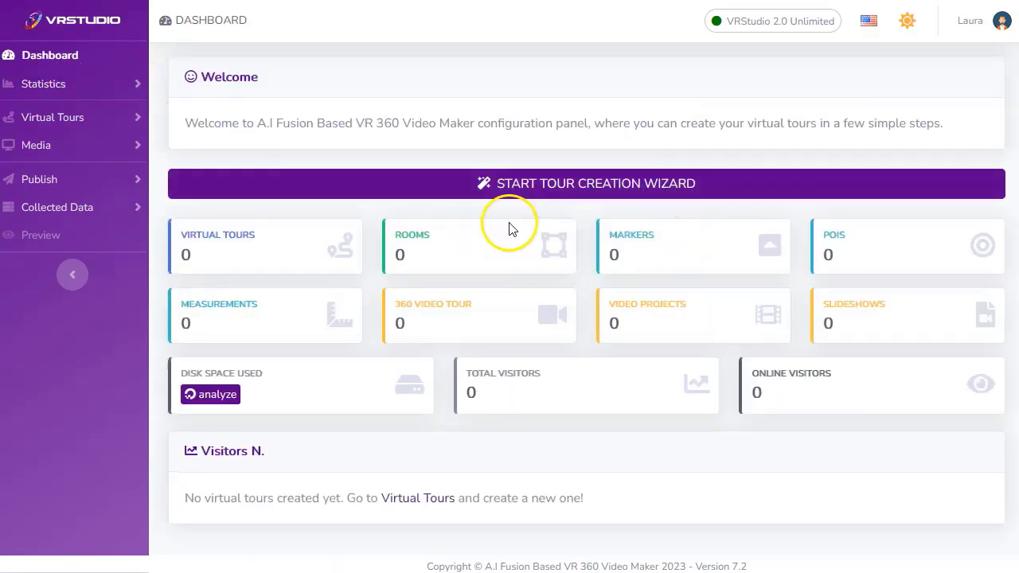
left_click(117, 116)
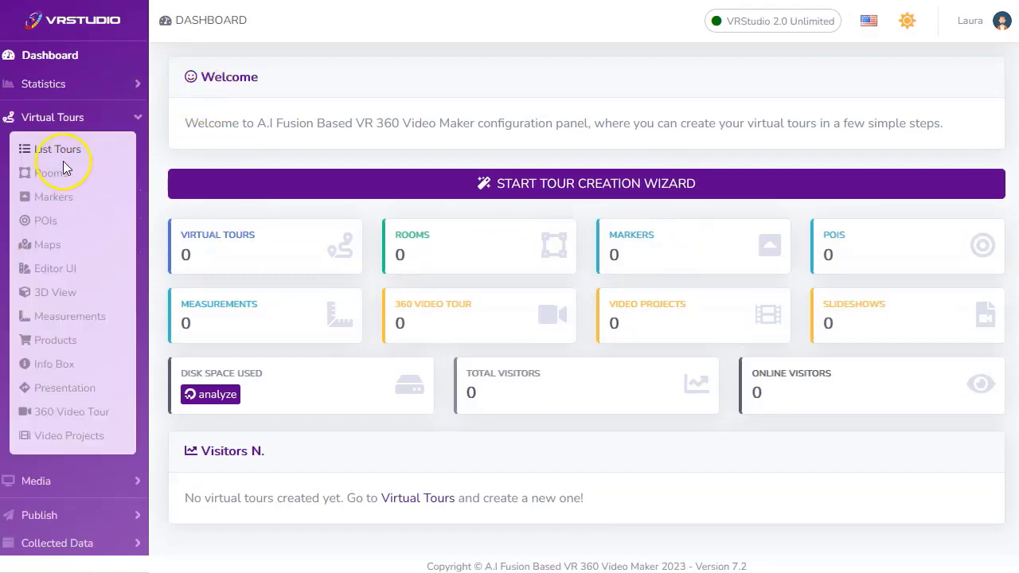
left_click(62, 151)
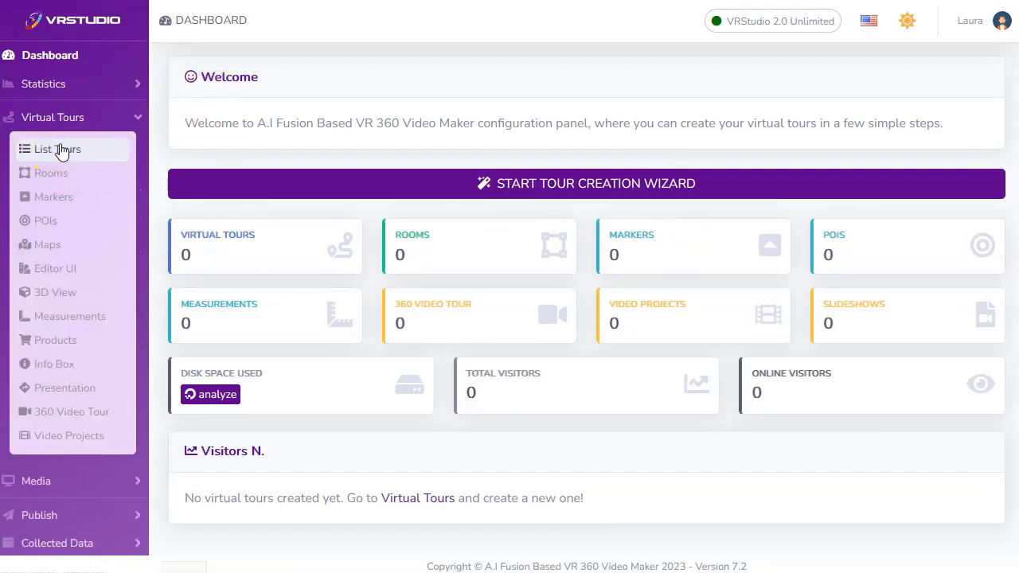
left_click(53, 174)
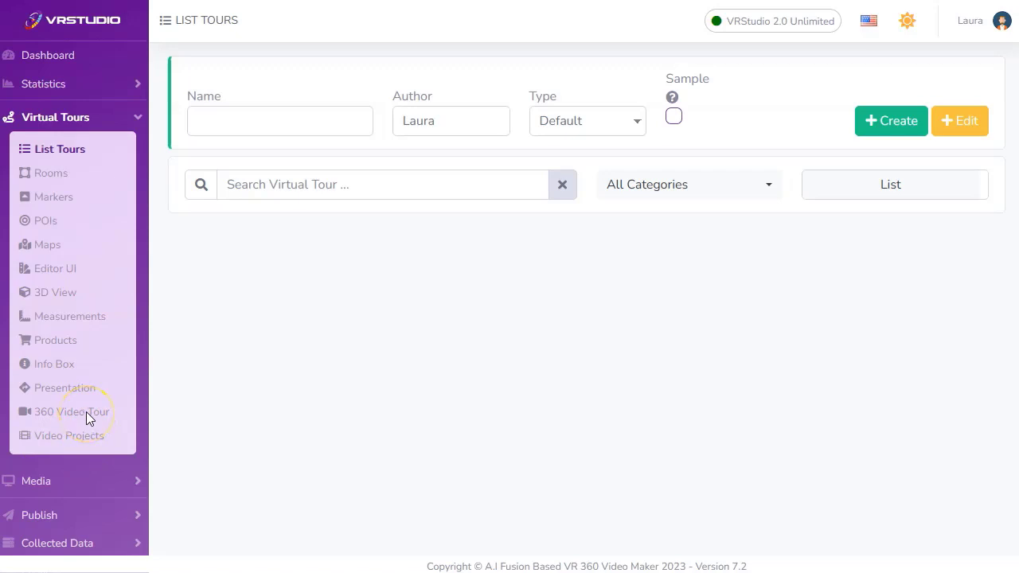
Create a virtual tour named tets387 with the Default type, keeping the prefilled author
mouse_move(674, 101)
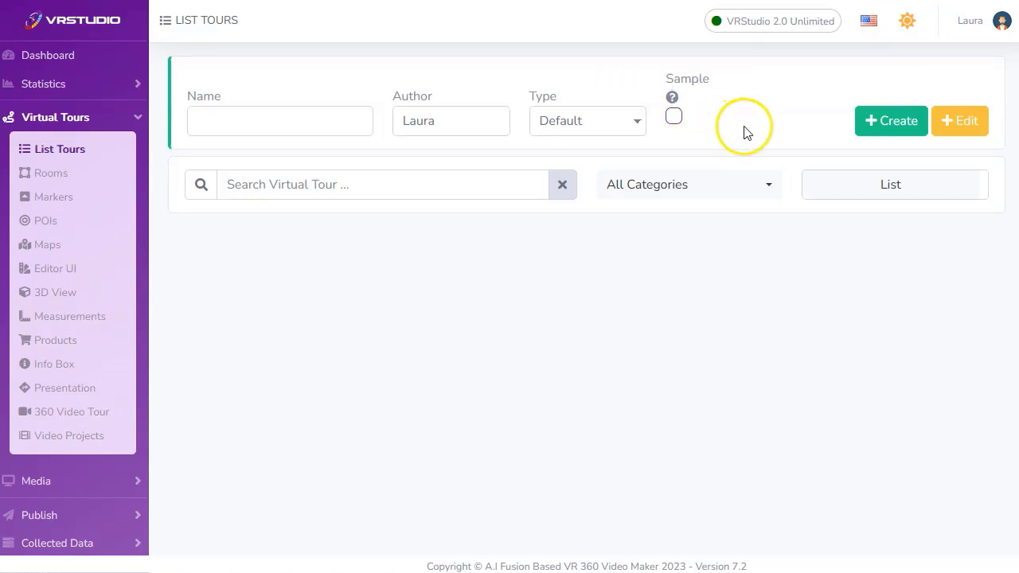
left_click(242, 116)
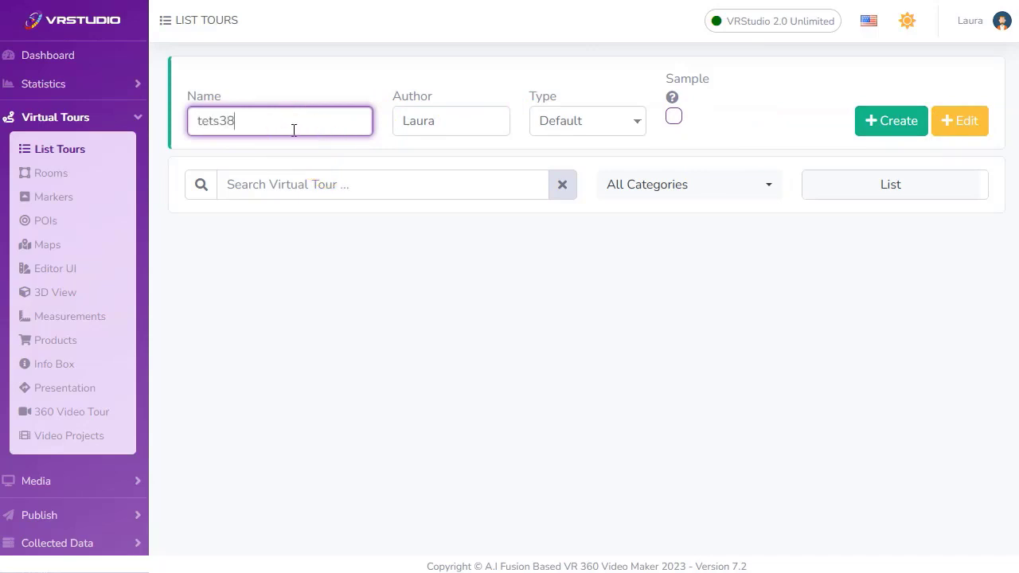
left_click(484, 121)
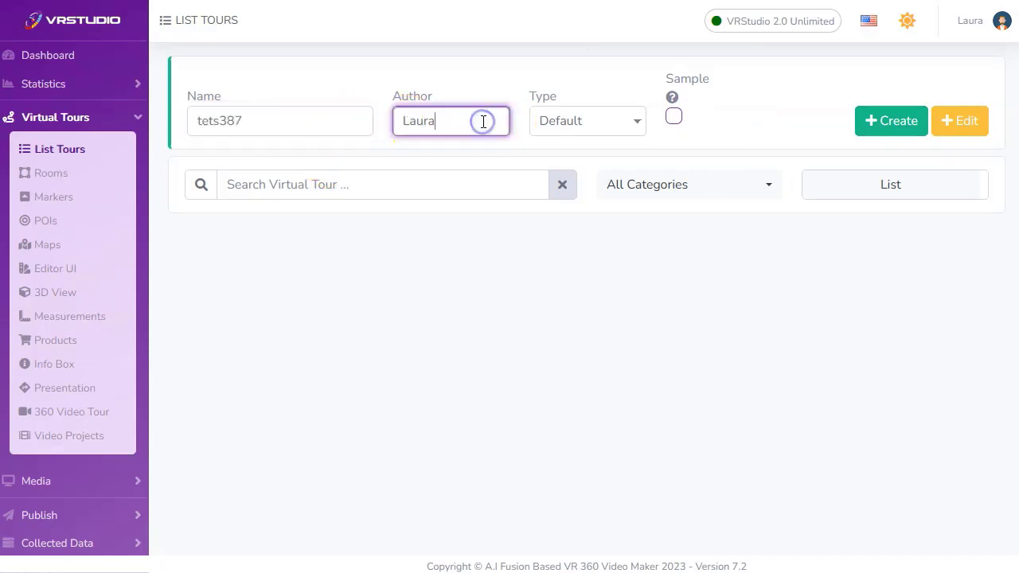
left_click(621, 120)
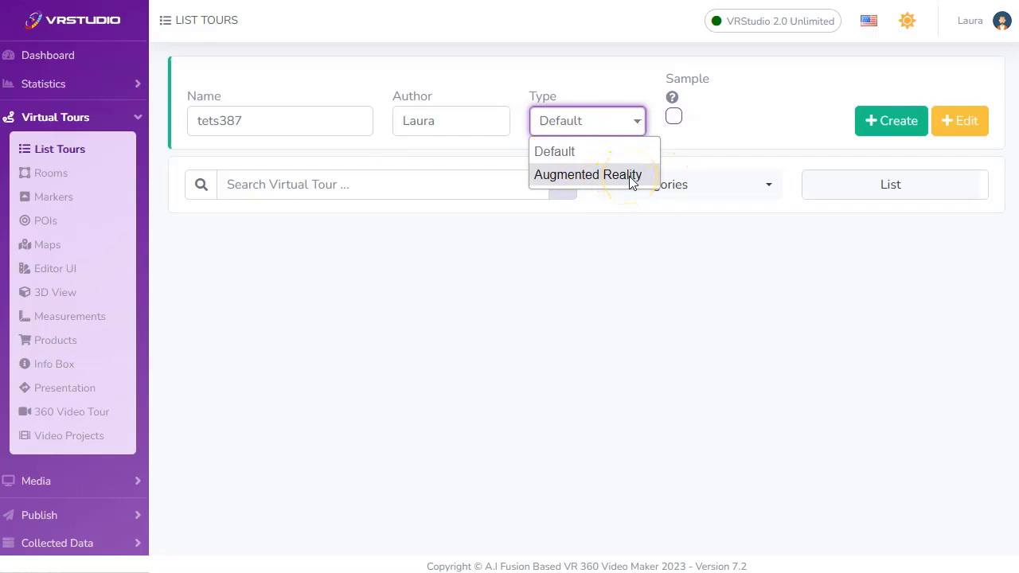
left_click(724, 130)
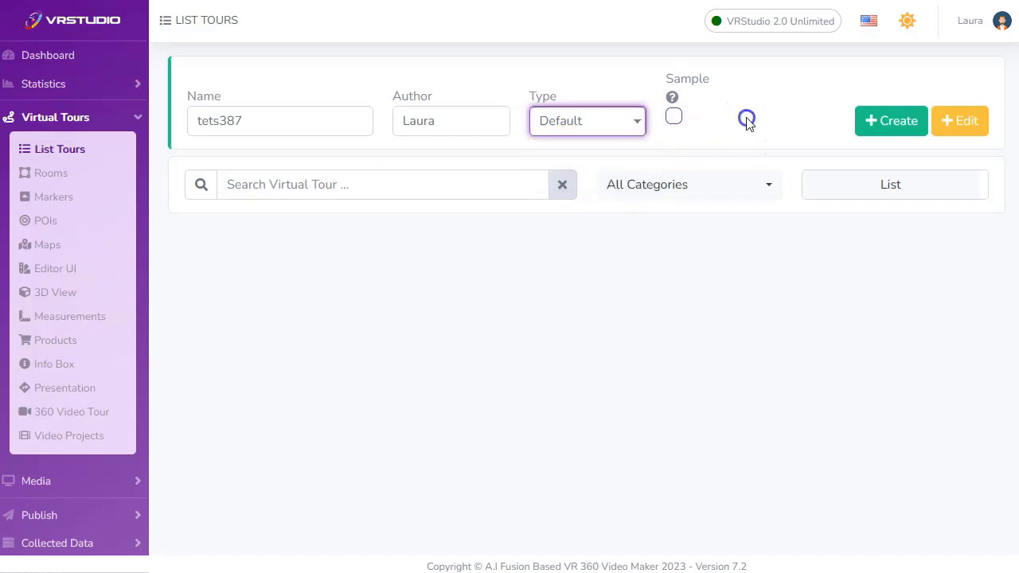
left_click(895, 120)
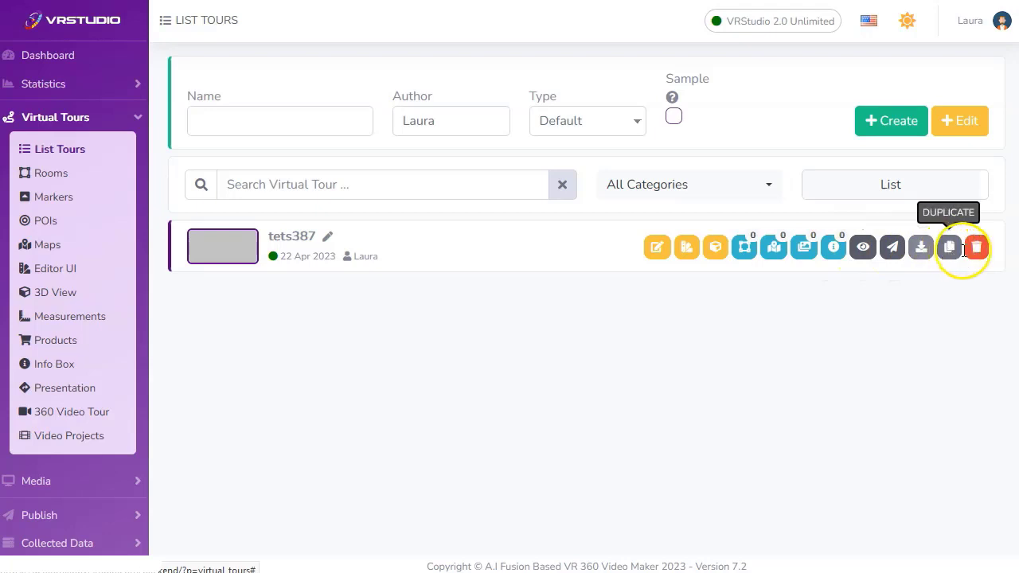
Create a virtual tour named testyt that contains sample data, keeping the prefilled author and the Default type
left_click(424, 357)
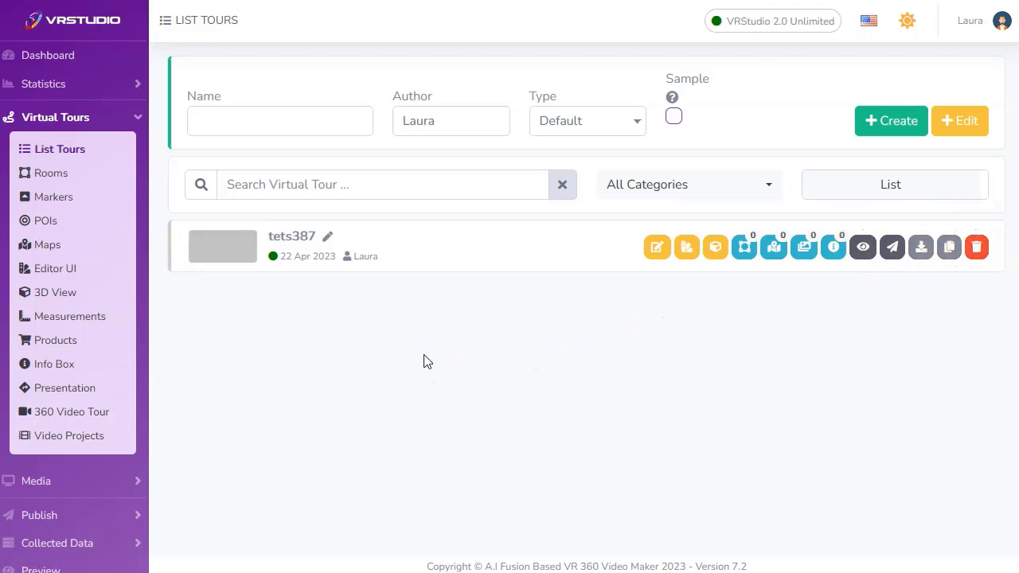
left_click(674, 120)
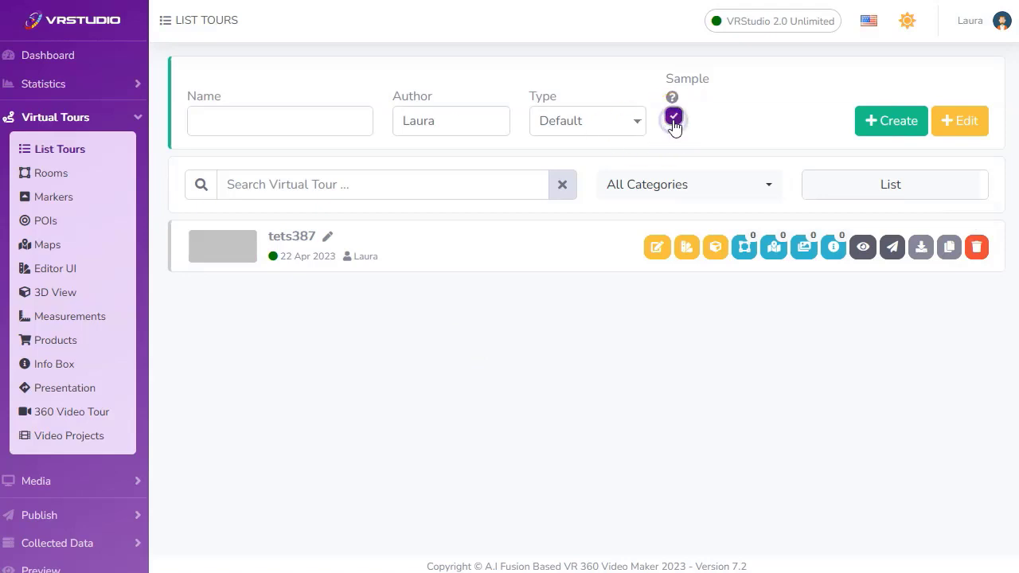
left_click(280, 121)
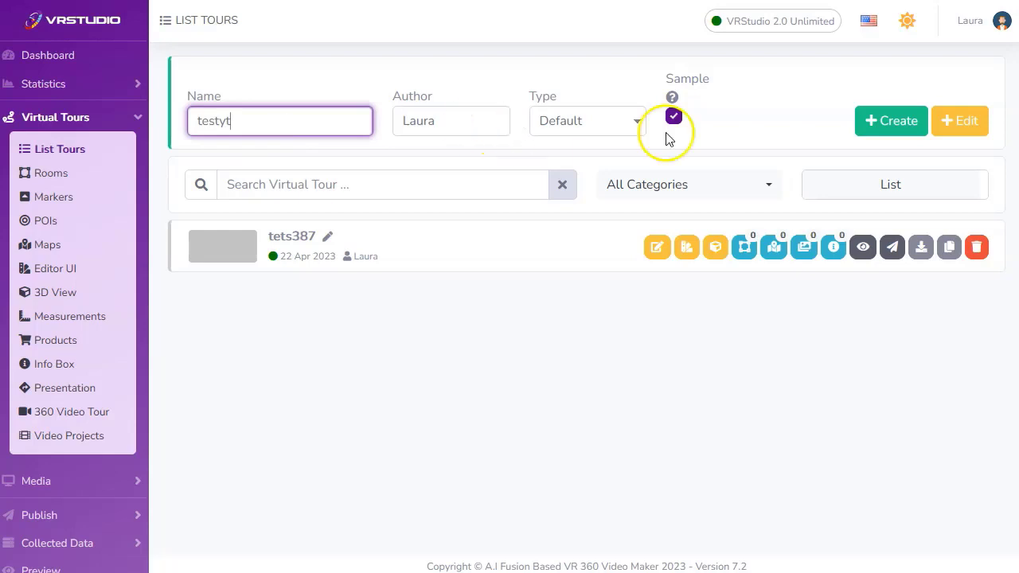
left_click(898, 121)
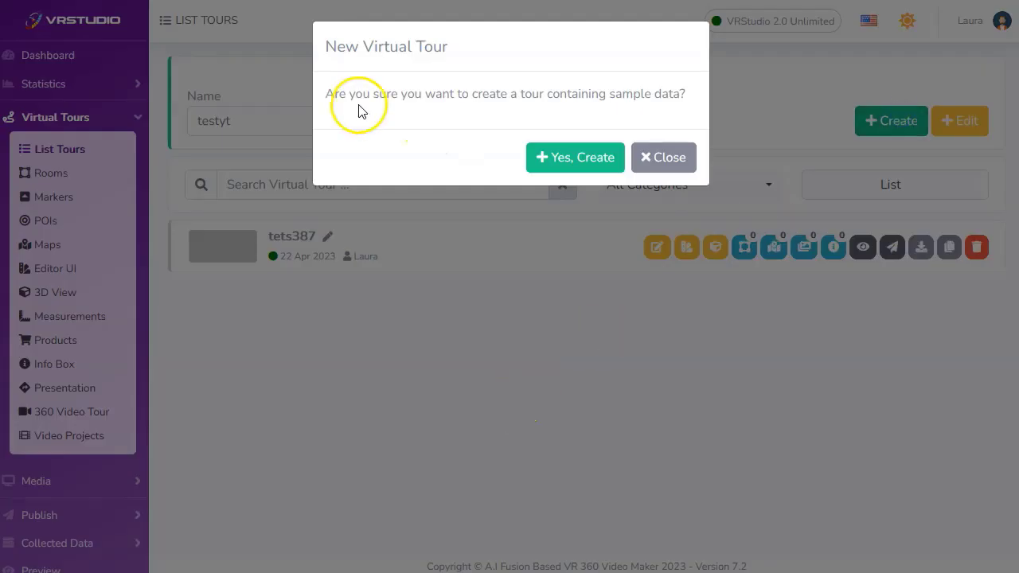
left_click_drag(319, 97, 645, 97)
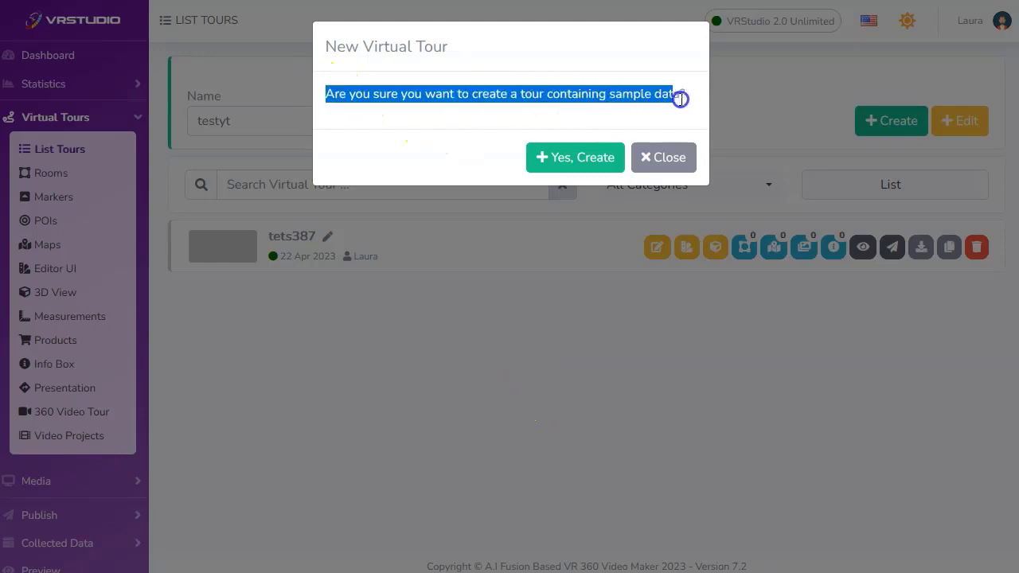
left_click(596, 94)
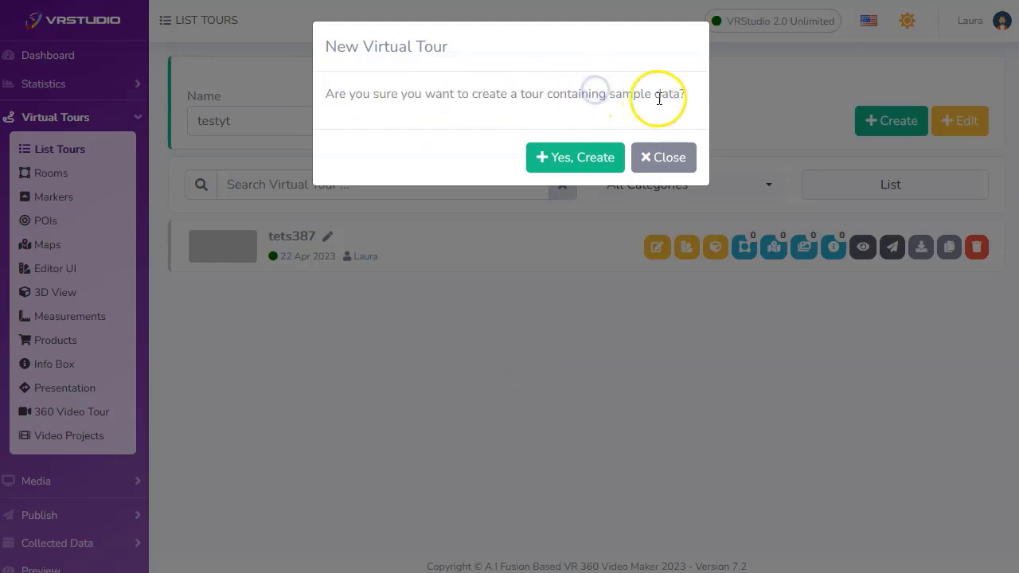
left_click(581, 160)
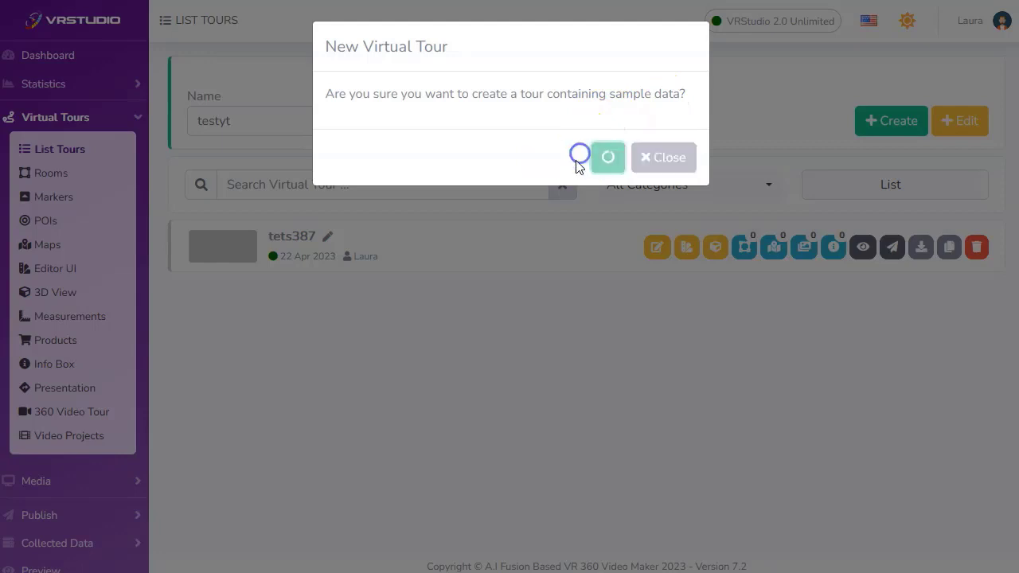
left_click(401, 382)
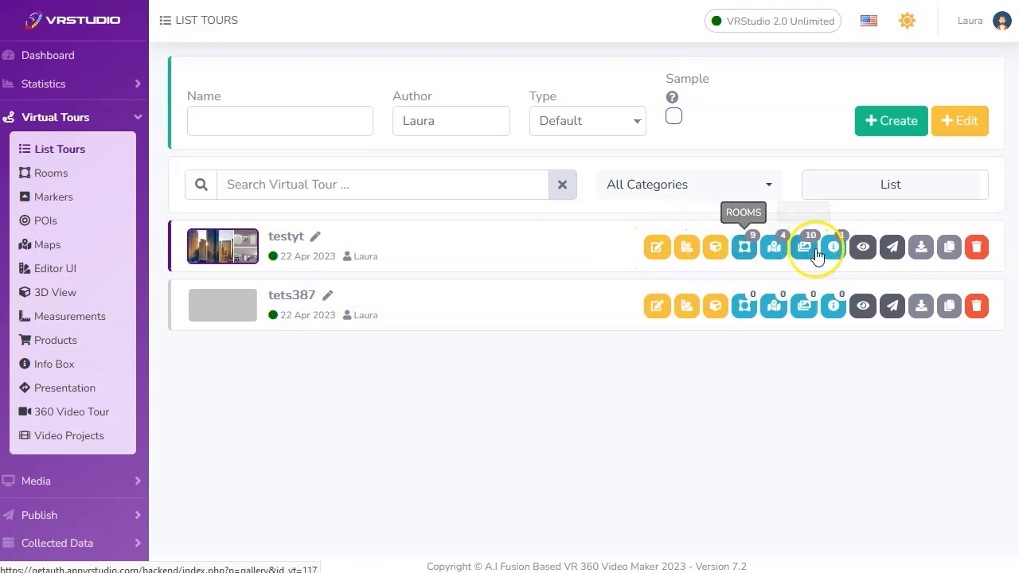
Preview the testyt tour, open the welcome information point at the entrance and mute the tour's audio
left_click(863, 249)
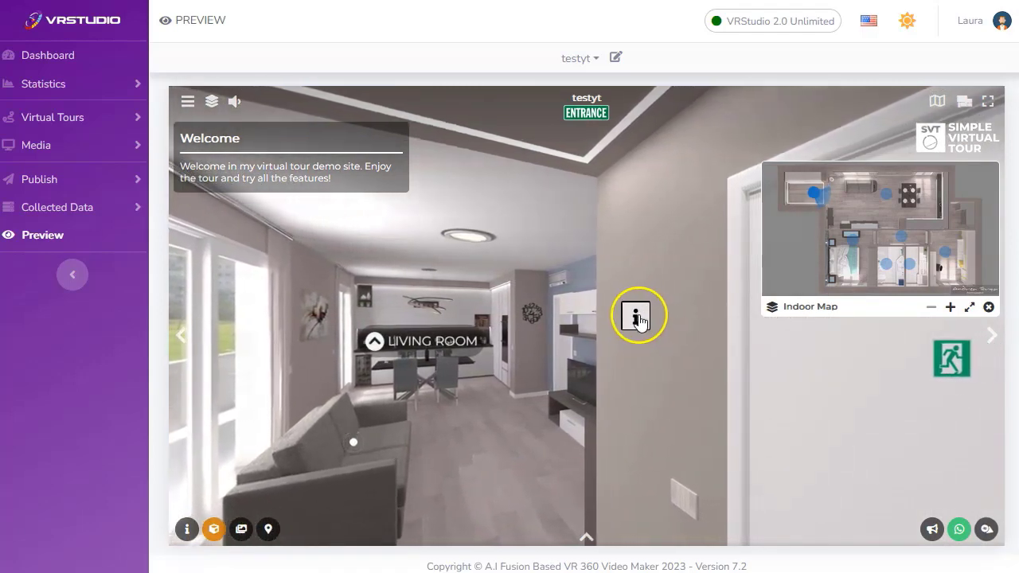
left_click_drag(640, 320, 628, 318)
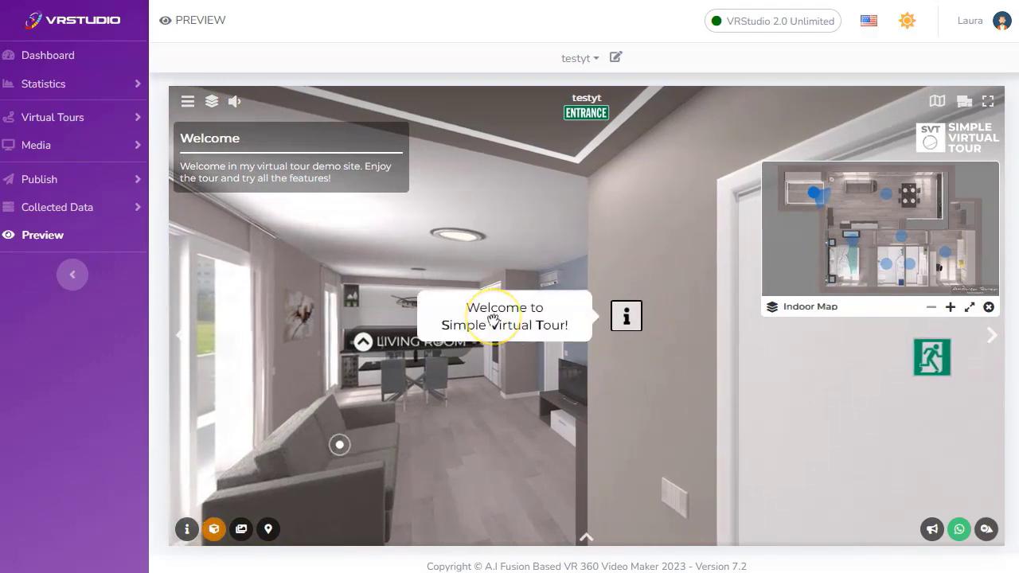
left_click(235, 101)
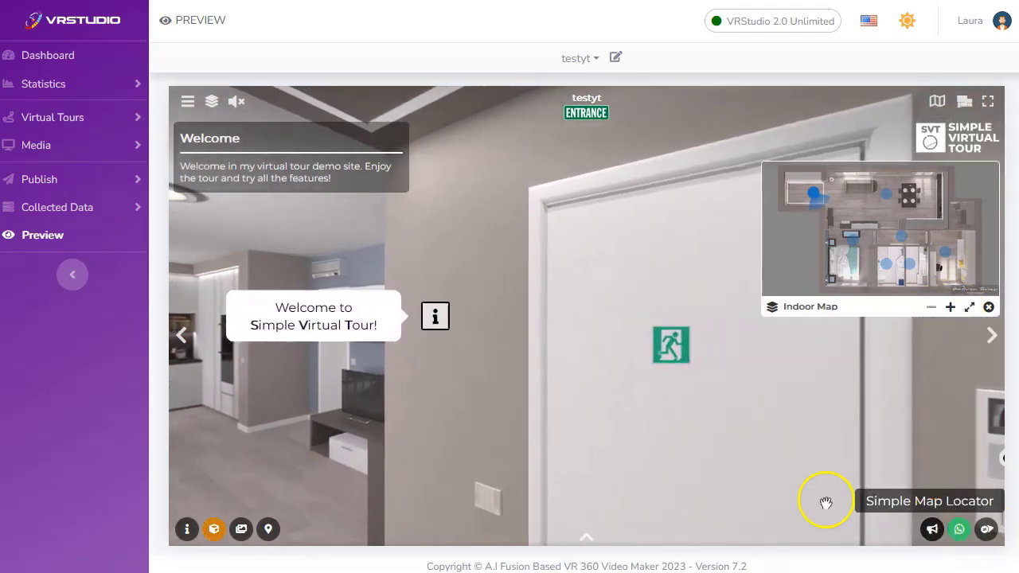
Look around the Entrance room in all directions and display the note attached to the sofa
left_click_drag(492, 164, 623, 282)
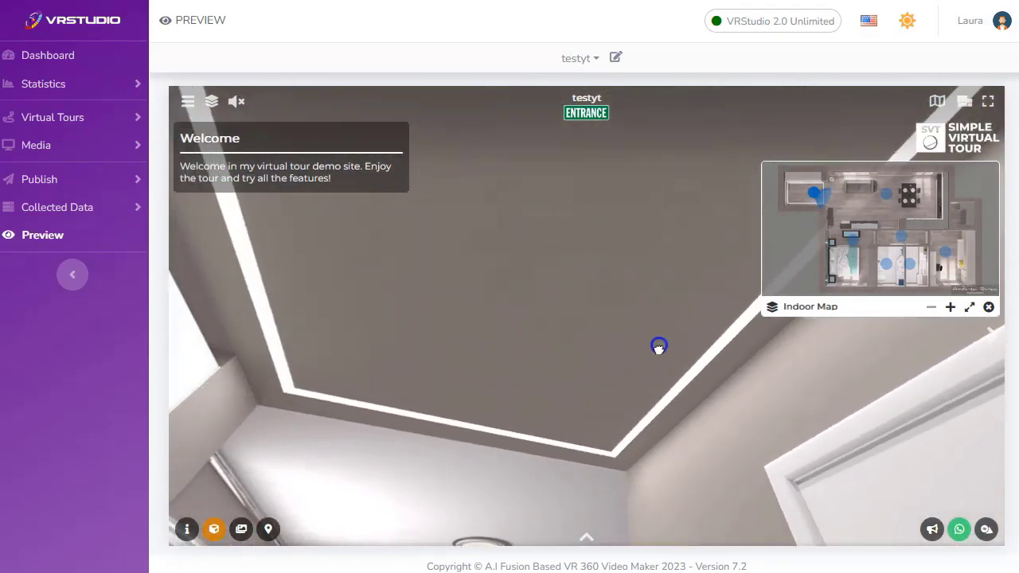
left_click_drag(530, 412, 551, 281)
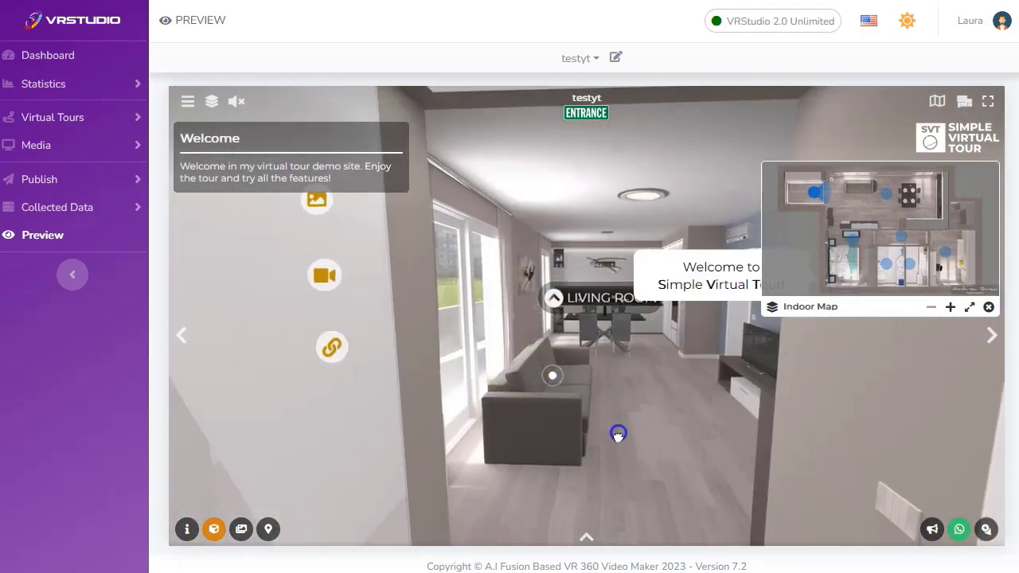
left_click_drag(619, 427, 466, 383)
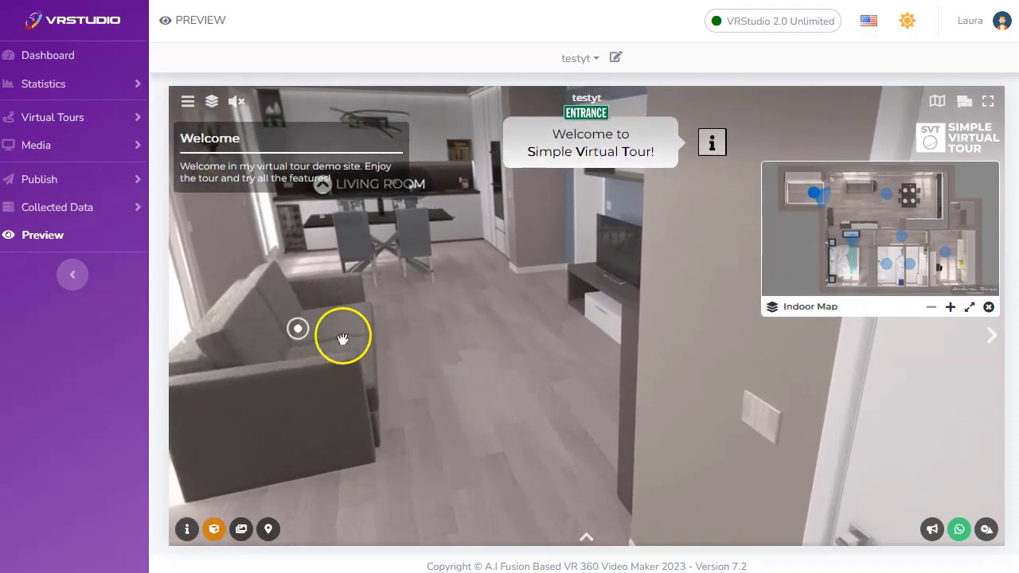
left_click_drag(341, 337, 547, 447)
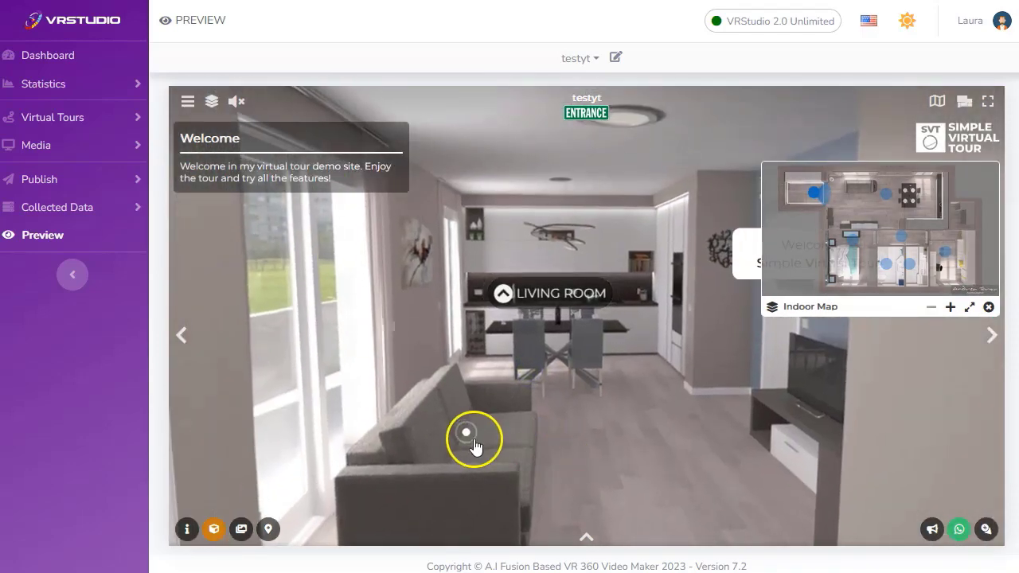
mouse_move(467, 436)
left_mouse_down()
mouse_move(525, 430)
mouse_move(573, 393)
mouse_move(563, 426)
mouse_move(646, 430)
mouse_move(467, 438)
left_mouse_up()
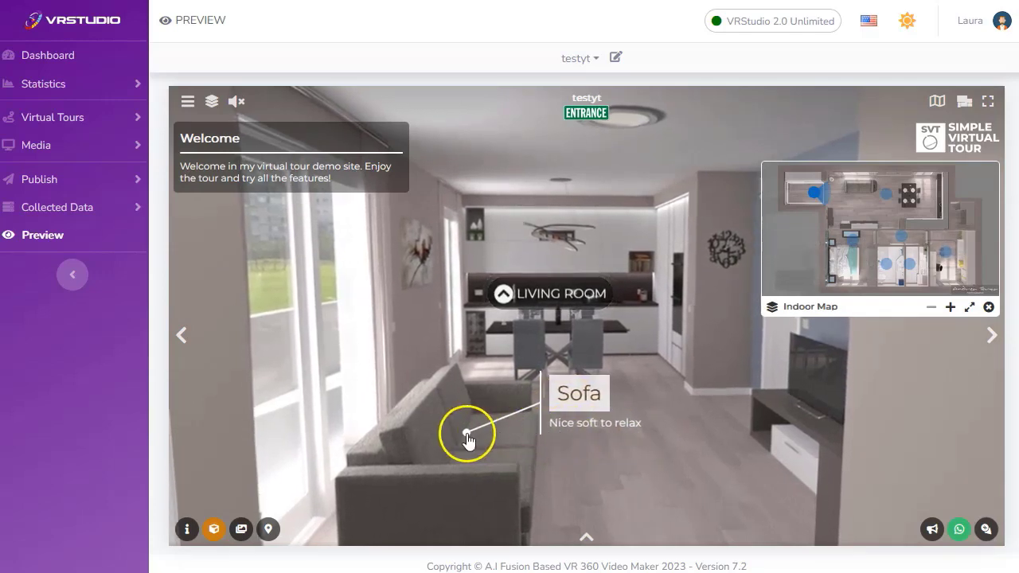
Enter the Living Room and view the wine bottle's information and the oven's Product Sheet, closing the sheet again
mouse_move(555, 291)
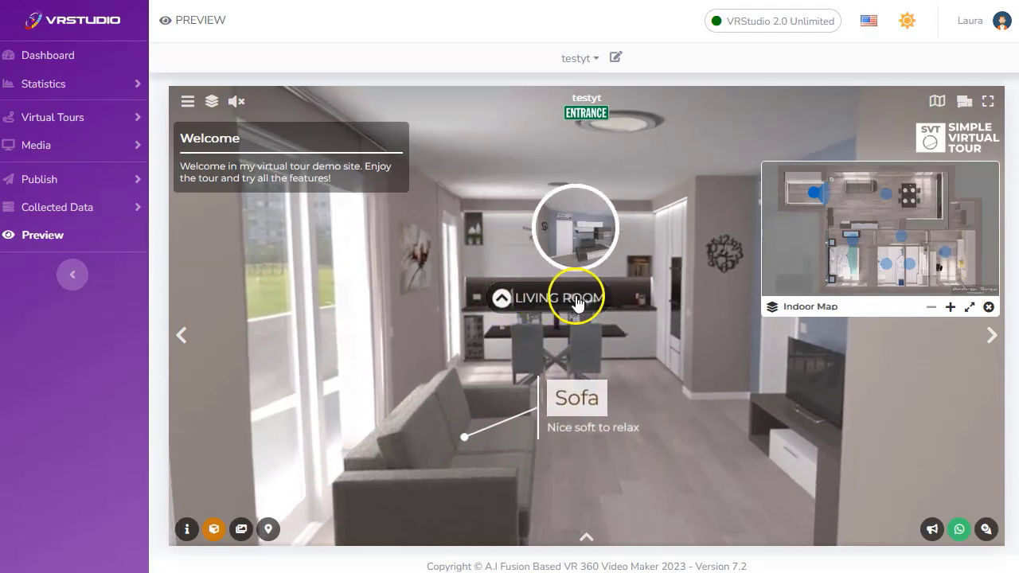
left_click(529, 302)
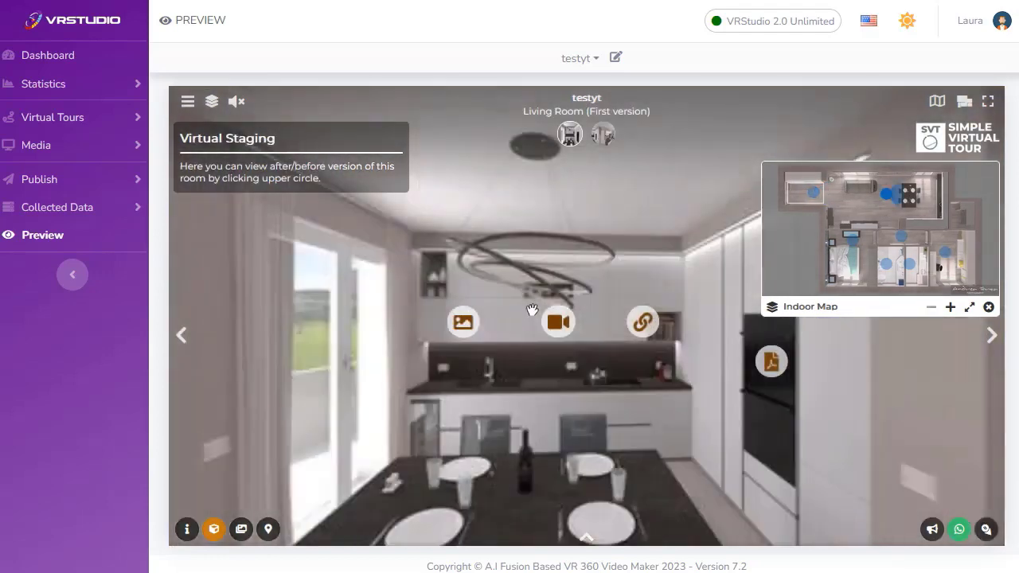
left_click(525, 446)
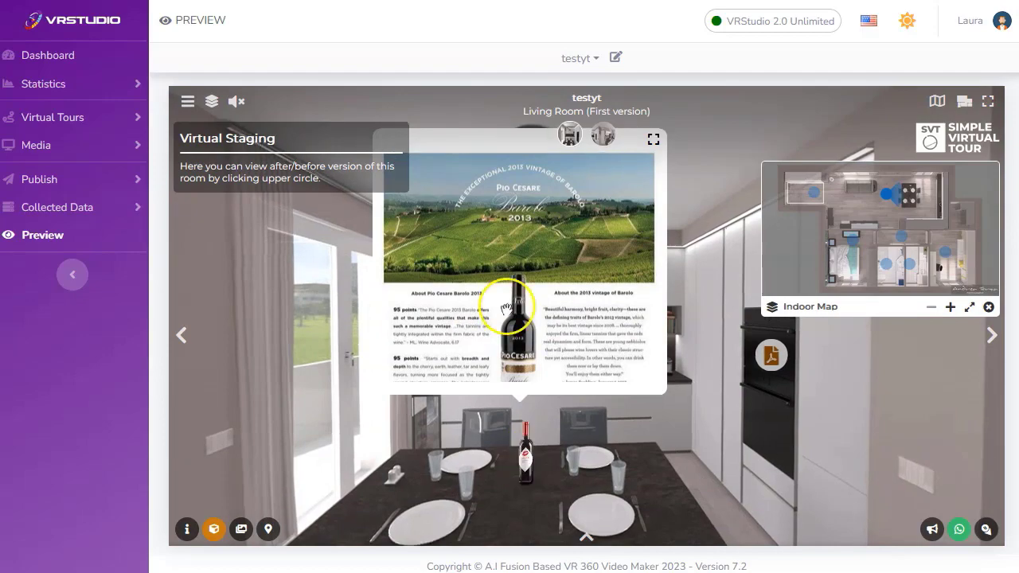
left_click_drag(700, 478, 570, 422)
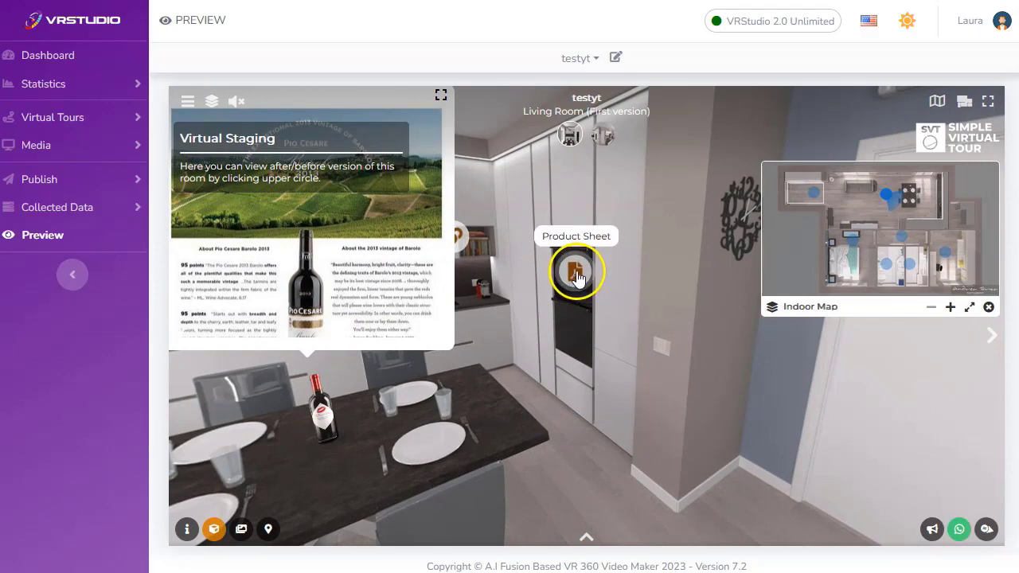
left_click(575, 274)
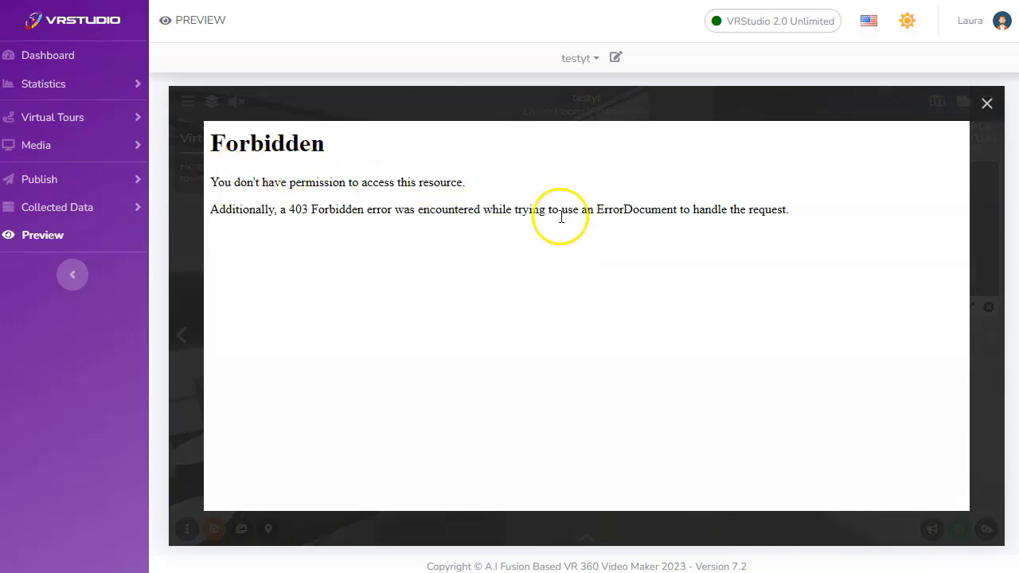
left_click(988, 105)
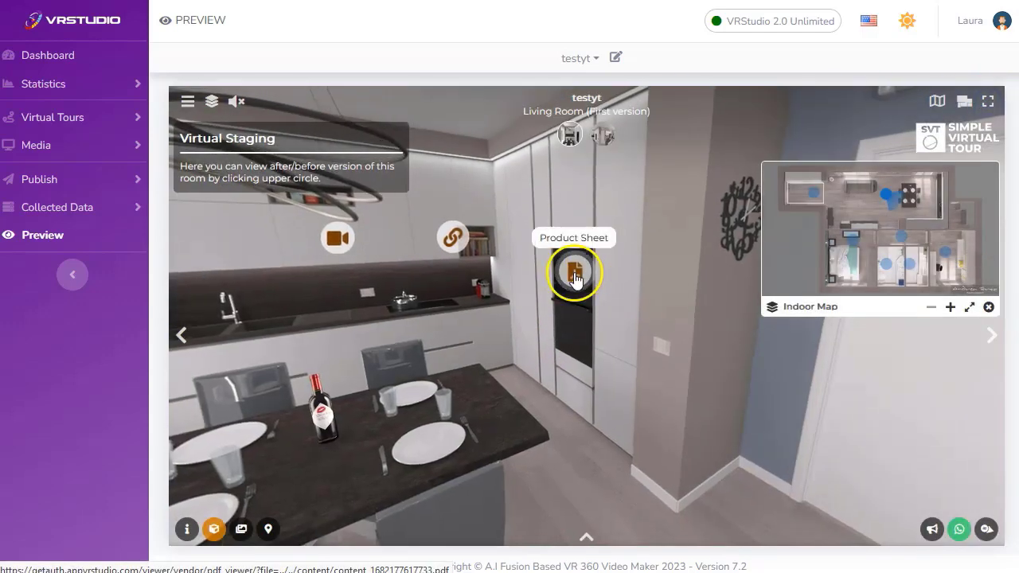
Zoom the Indoor Map in and back out, and hide it from the tour view
left_click(951, 309)
left_click(933, 308)
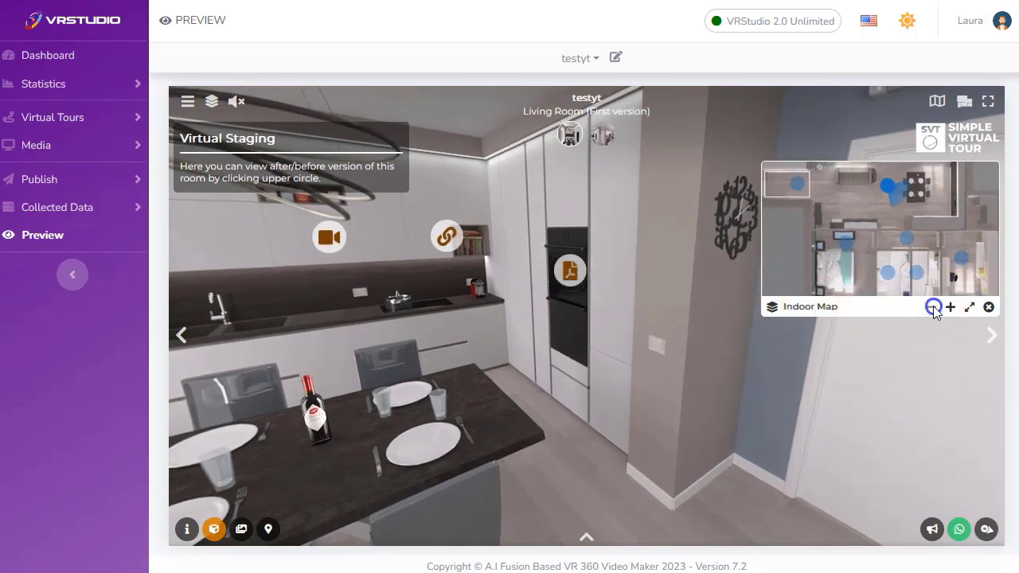
left_click(988, 308)
View and close the tour's information box while looking around the Living Room
mouse_move(669, 374)
left_mouse_down()
mouse_move(476, 337)
mouse_move(814, 350)
mouse_move(568, 380)
mouse_move(435, 341)
mouse_move(441, 312)
left_mouse_up()
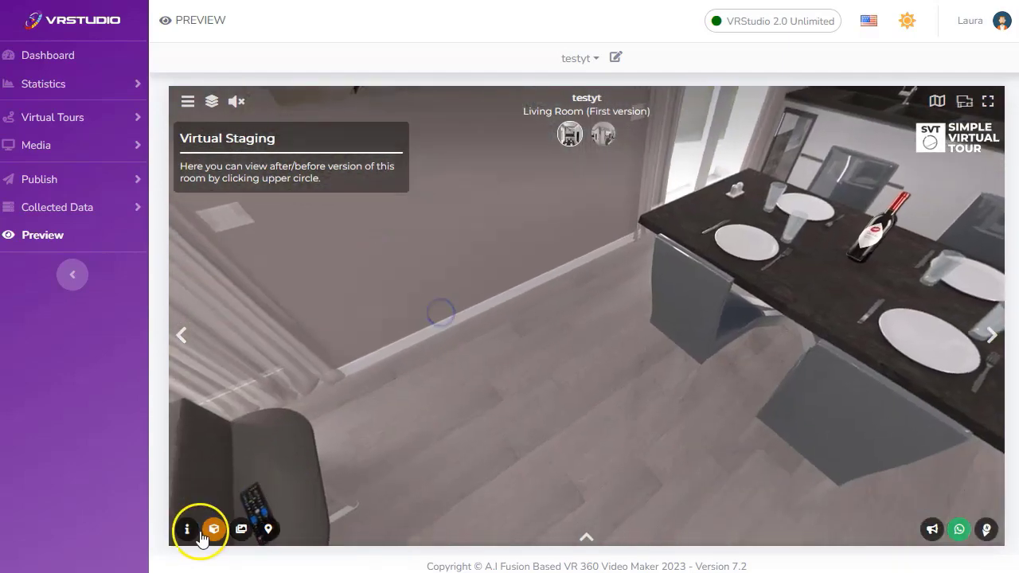
left_click(186, 530)
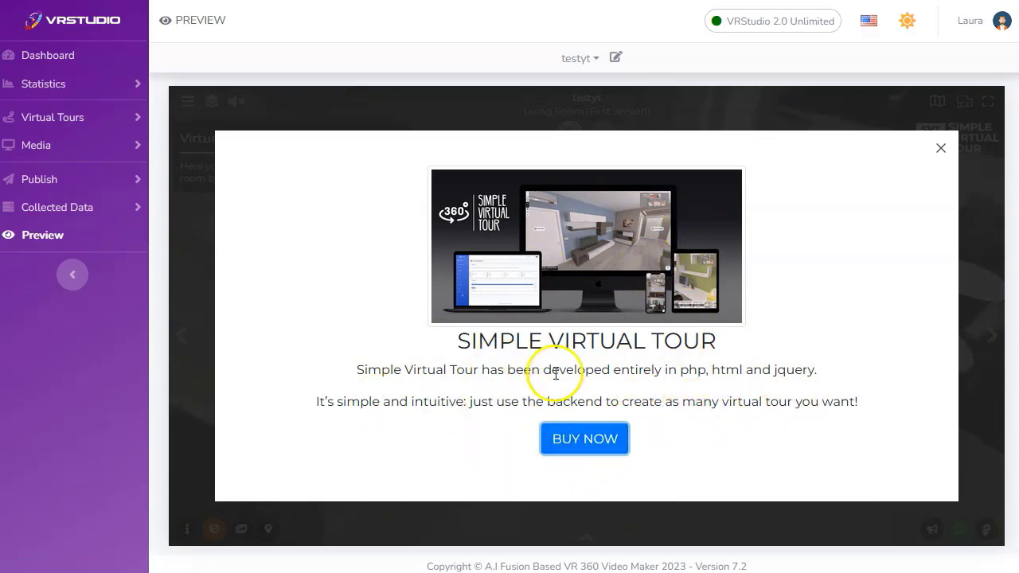
left_click(941, 150)
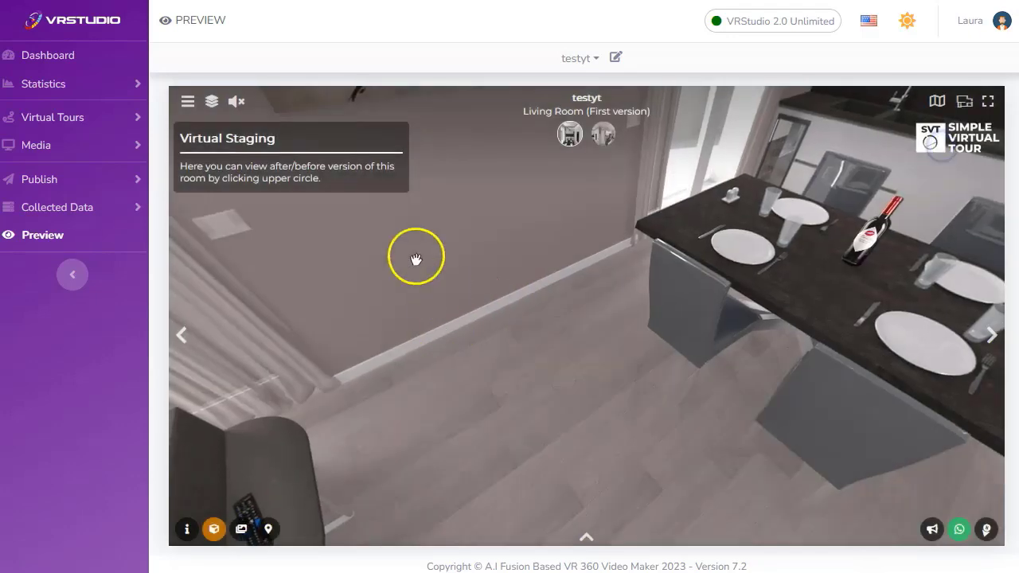
left_click_drag(489, 230, 515, 337)
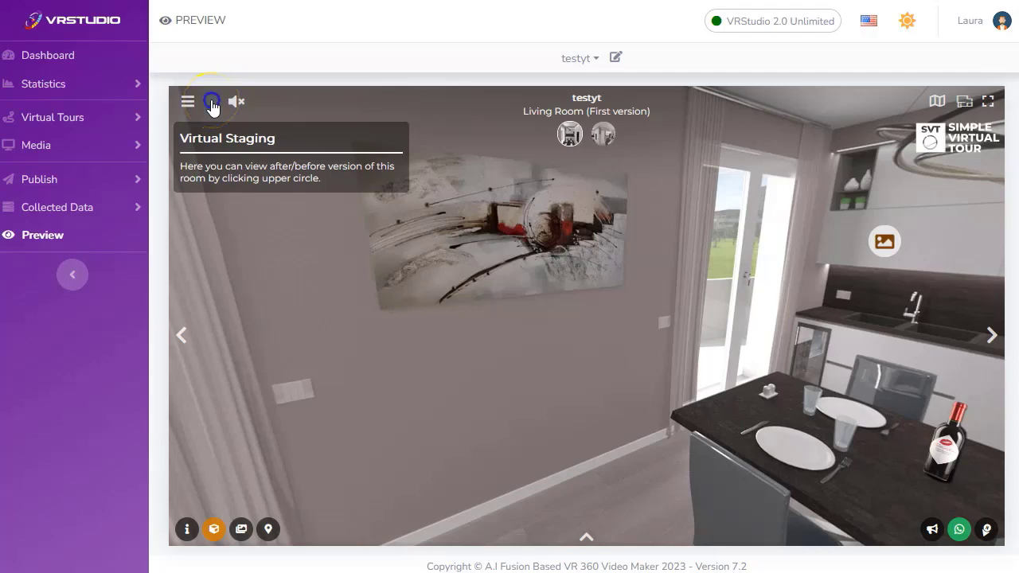
Go to the Exterior room through the tour's House room list and close the list
left_click(212, 103)
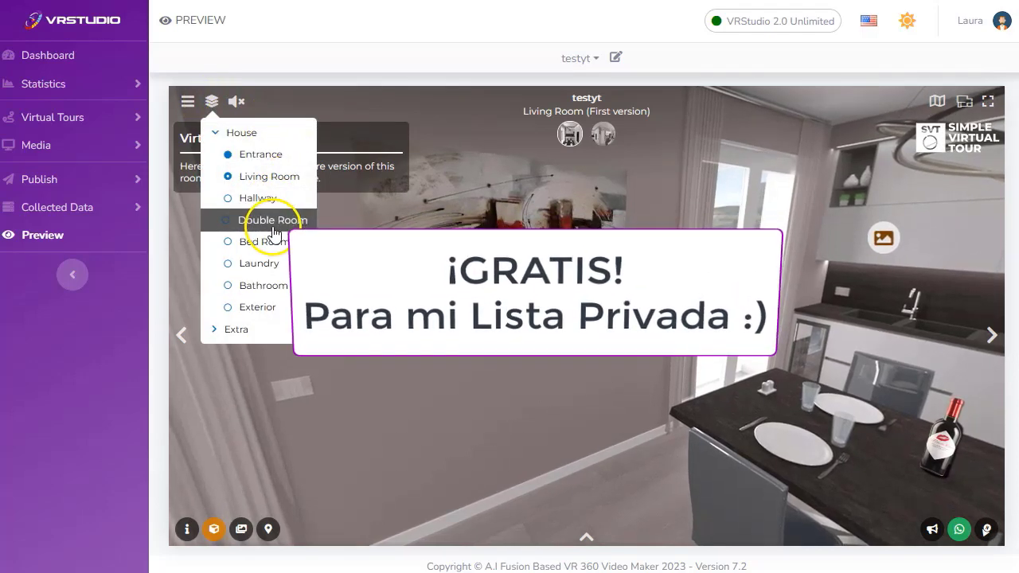
left_click(257, 307)
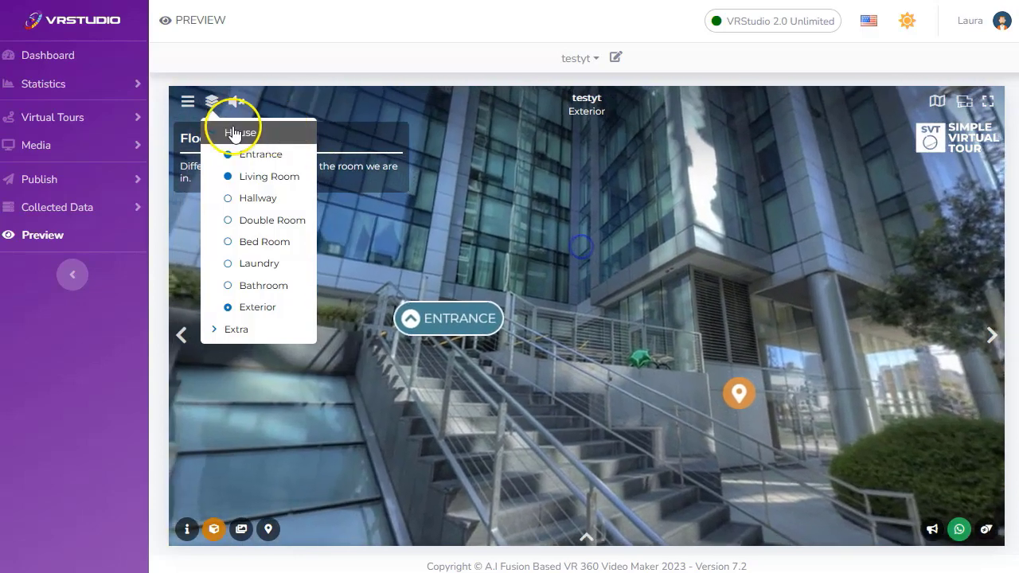
left_click(210, 103)
View the Location point's map and street view in the Exterior room and close it
mouse_move(440, 322)
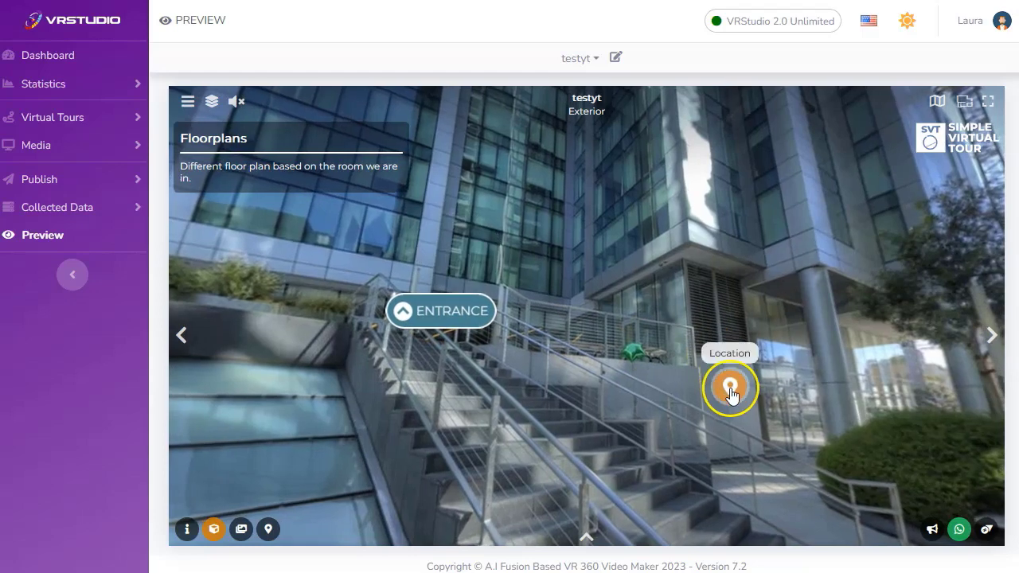
left_click(729, 391)
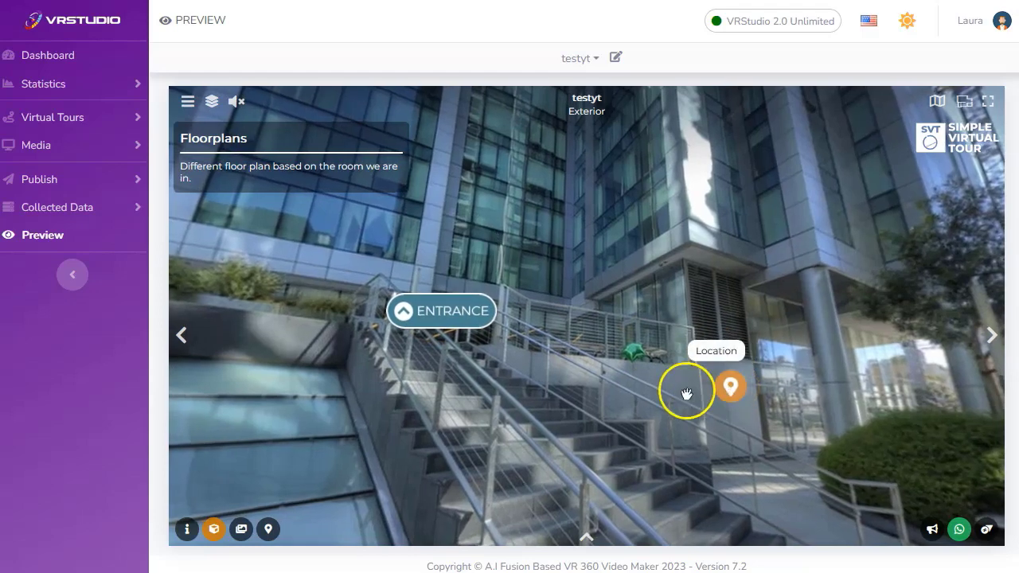
left_click(730, 390)
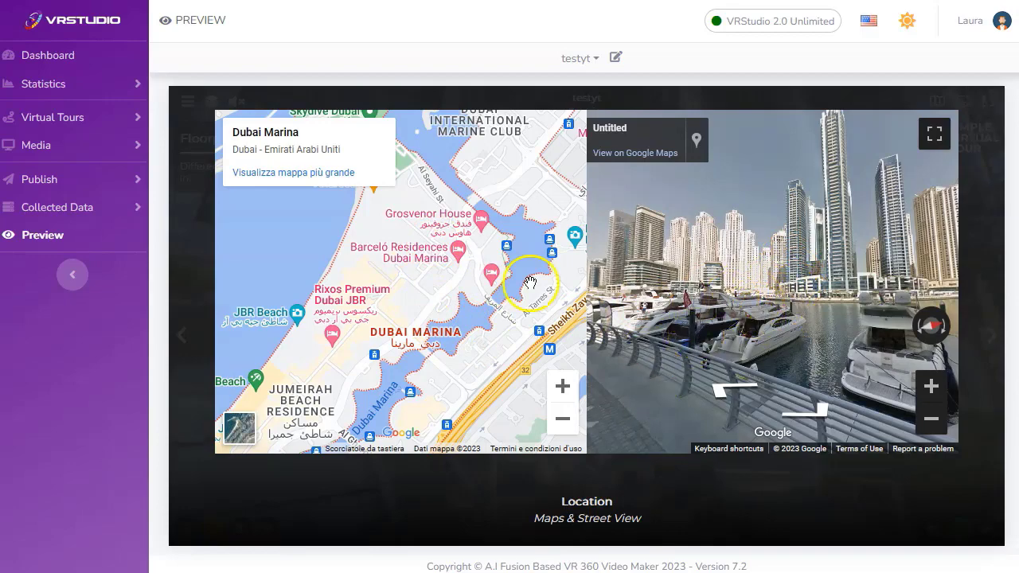
left_click(987, 107)
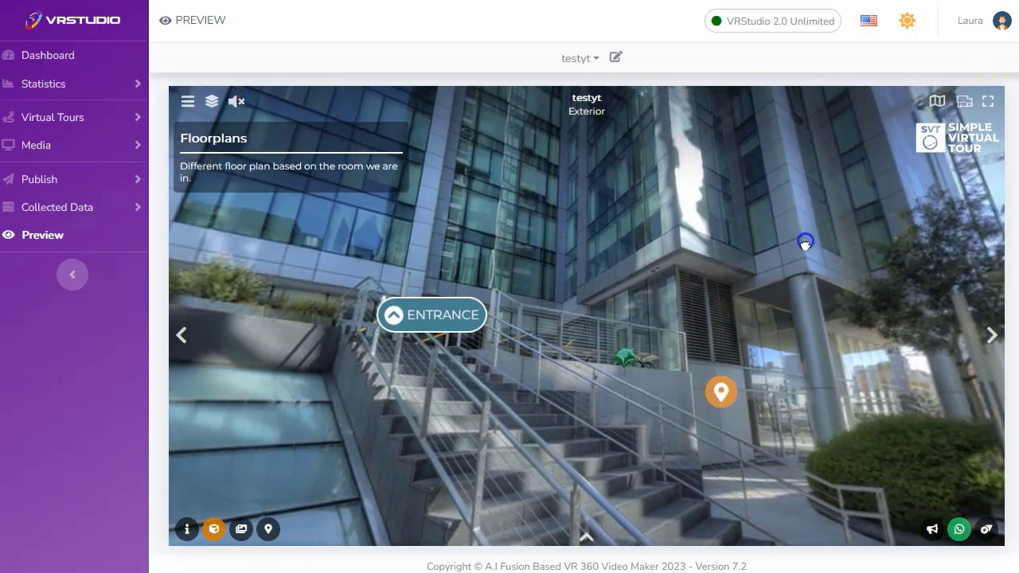
Look around the Exterior room's Paris Video360, Red Bull and Showcase Demo points, and go through the Entrance marker
left_click_drag(805, 243, 439, 228)
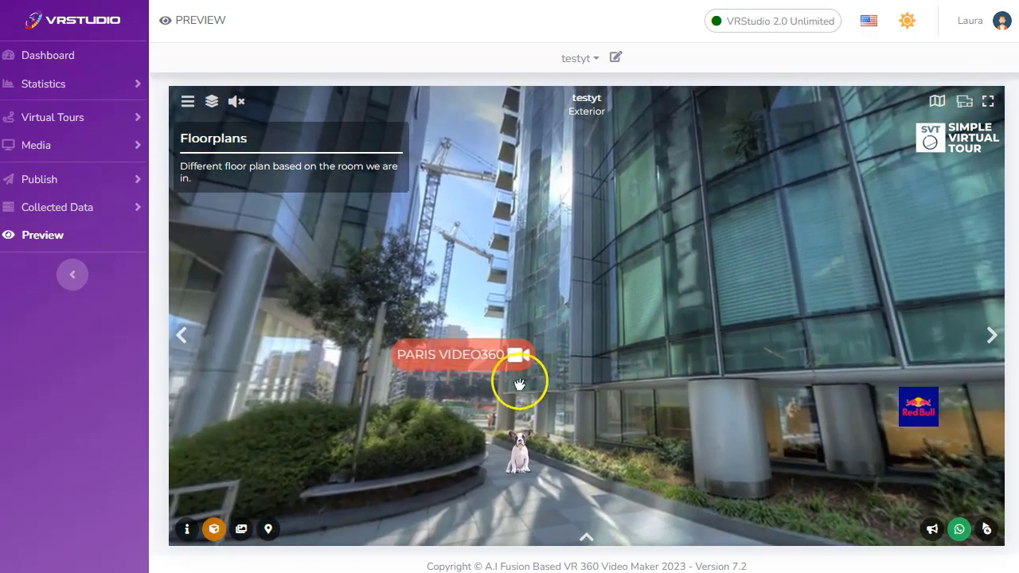
mouse_move(459, 365)
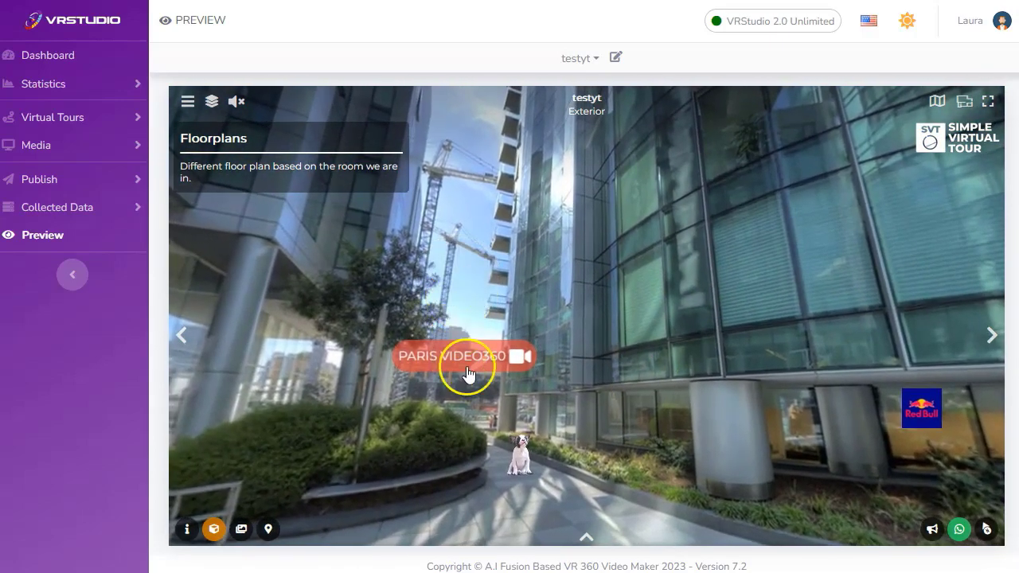
left_click_drag(794, 352, 601, 318)
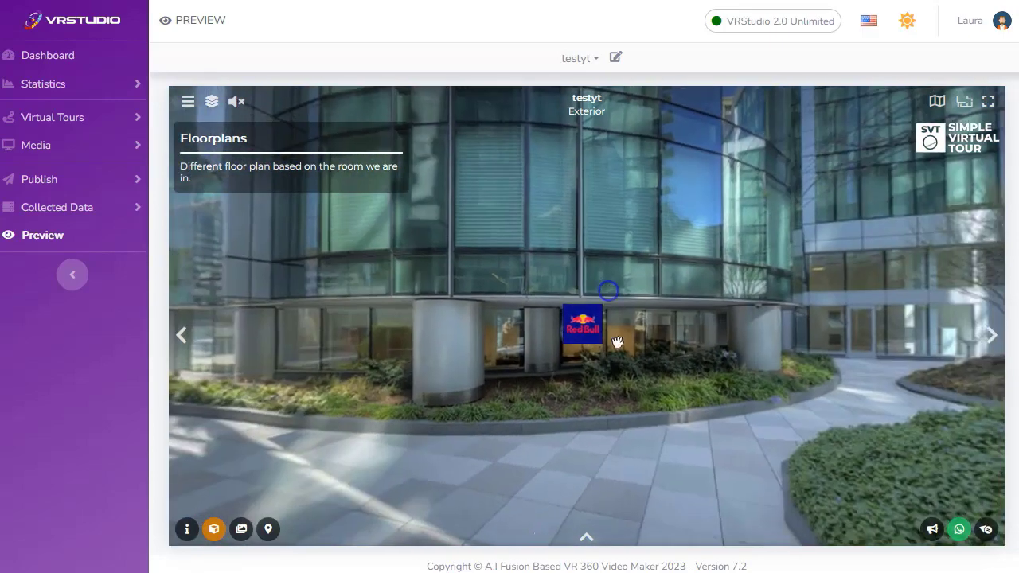
left_click(590, 338)
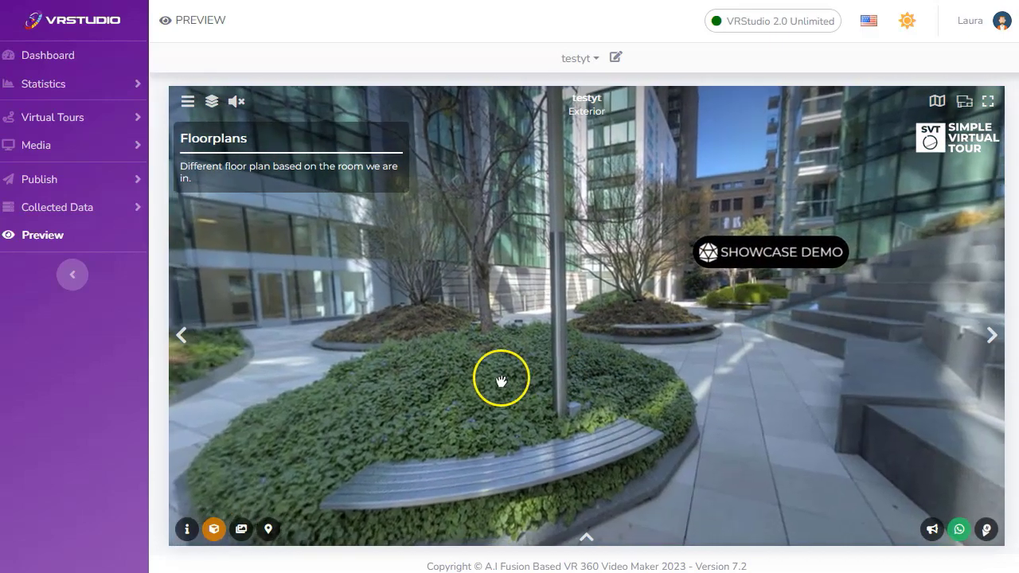
left_click_drag(501, 381, 464, 319)
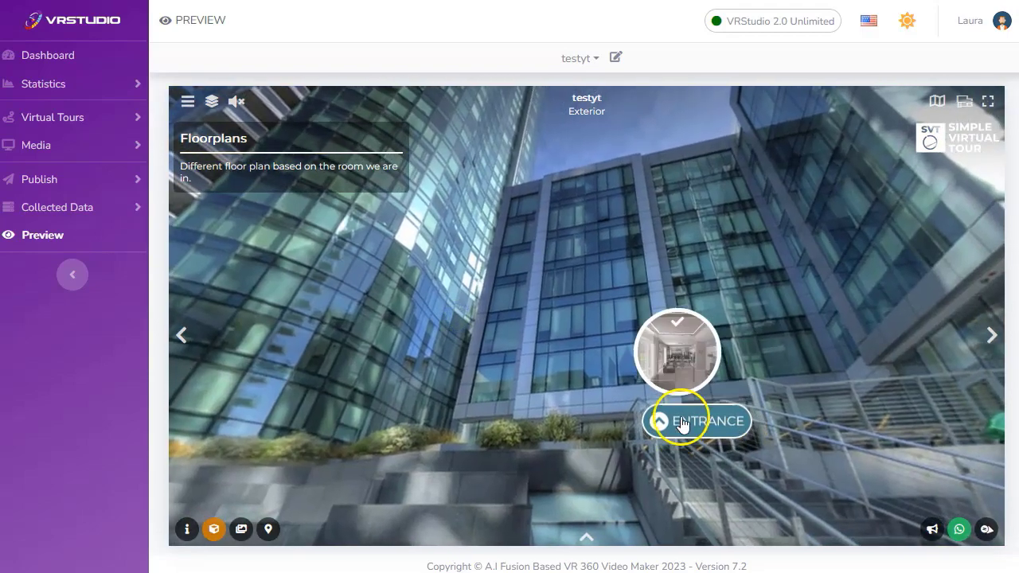
left_click(680, 420)
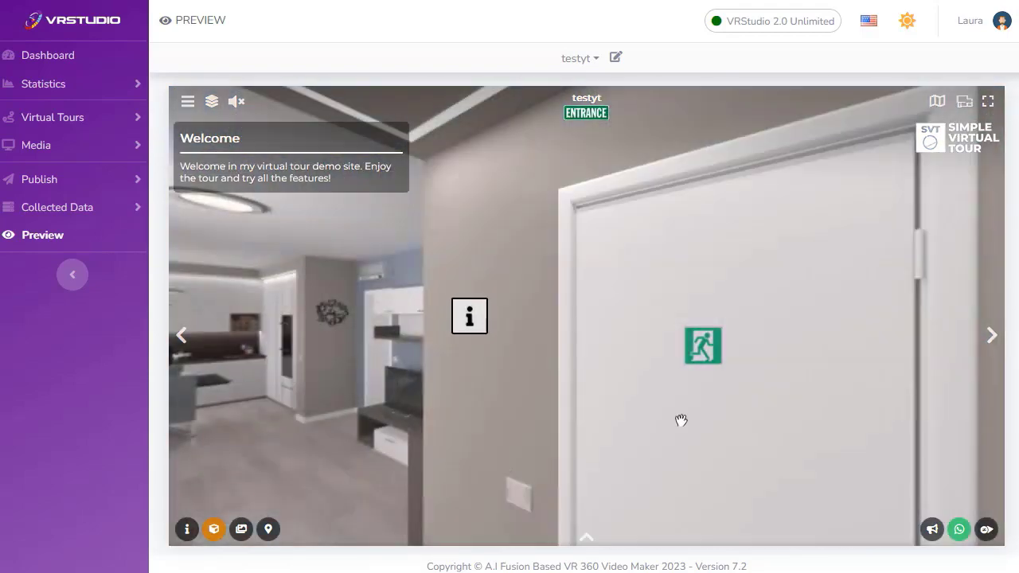
Look around the Entrance room, view the Msg Website point's embedded page and close it
left_click_drag(525, 324, 812, 263)
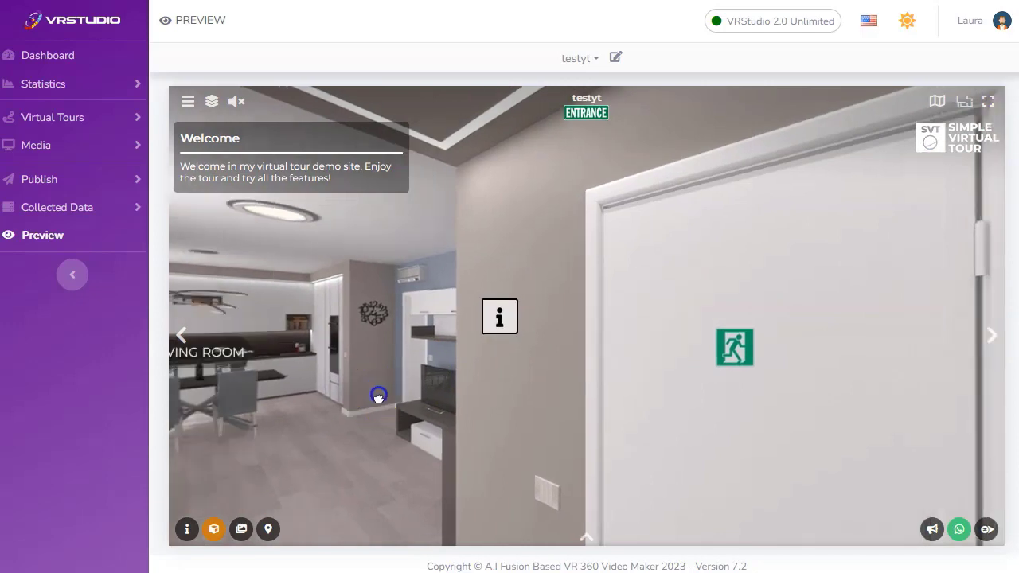
left_click(377, 396)
left_click(686, 365)
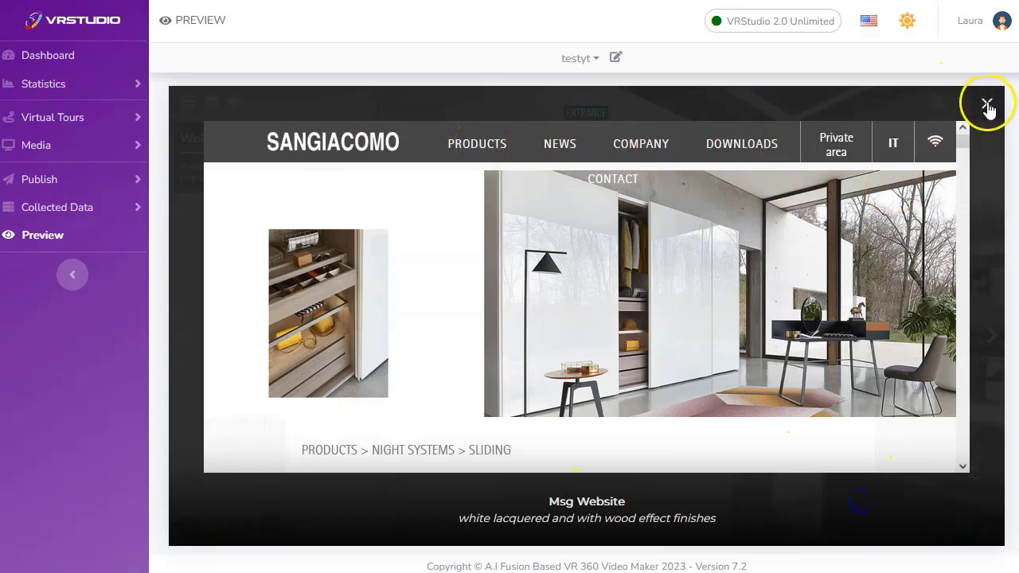
left_click(984, 104)
View the Kitchen image point in the Living Room, enlarge it to full size, and look around
left_click(462, 321)
left_click_drag(666, 357, 691, 363)
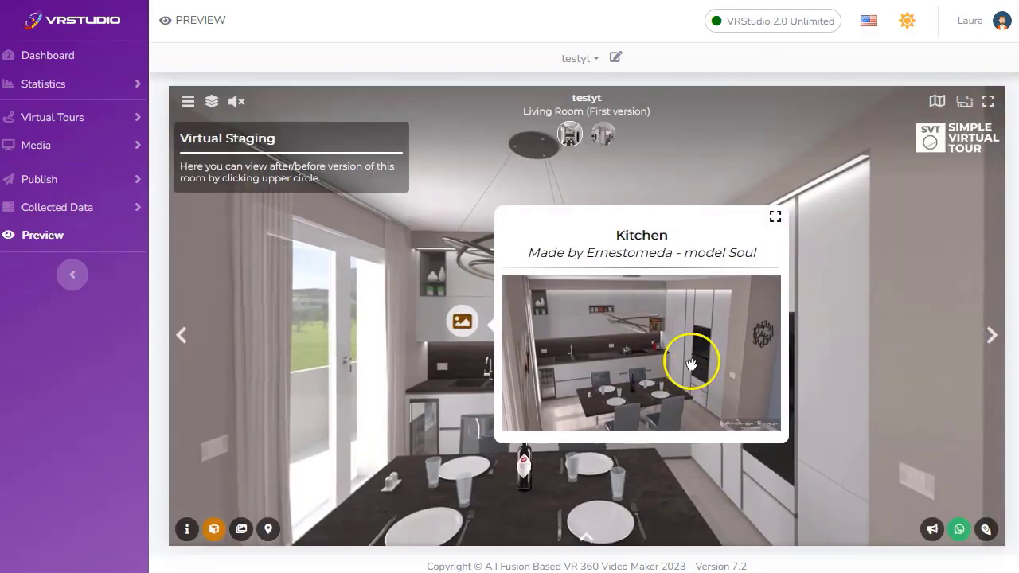
left_click(774, 218)
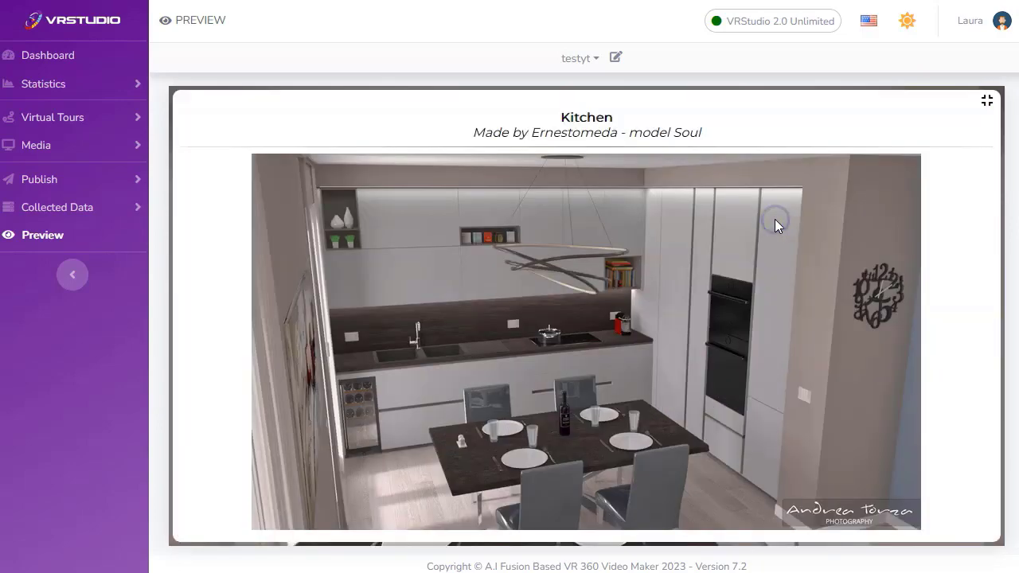
mouse_move(273, 417)
left_mouse_down()
mouse_move(366, 410)
mouse_move(644, 348)
mouse_move(736, 421)
mouse_move(294, 411)
mouse_move(448, 345)
left_mouse_up()
mouse_move(282, 350)
left_mouse_down()
mouse_move(574, 352)
mouse_move(643, 382)
mouse_move(332, 230)
mouse_move(348, 260)
left_mouse_up()
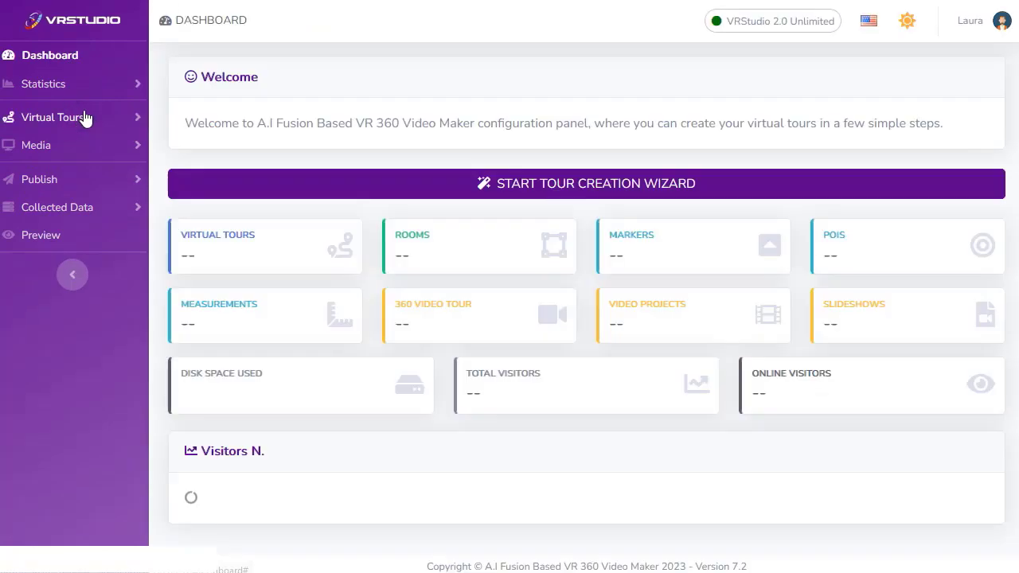
Review the dashboard's tour statistics and open the testyt tour for editing from the tour list
left_click(180, 260)
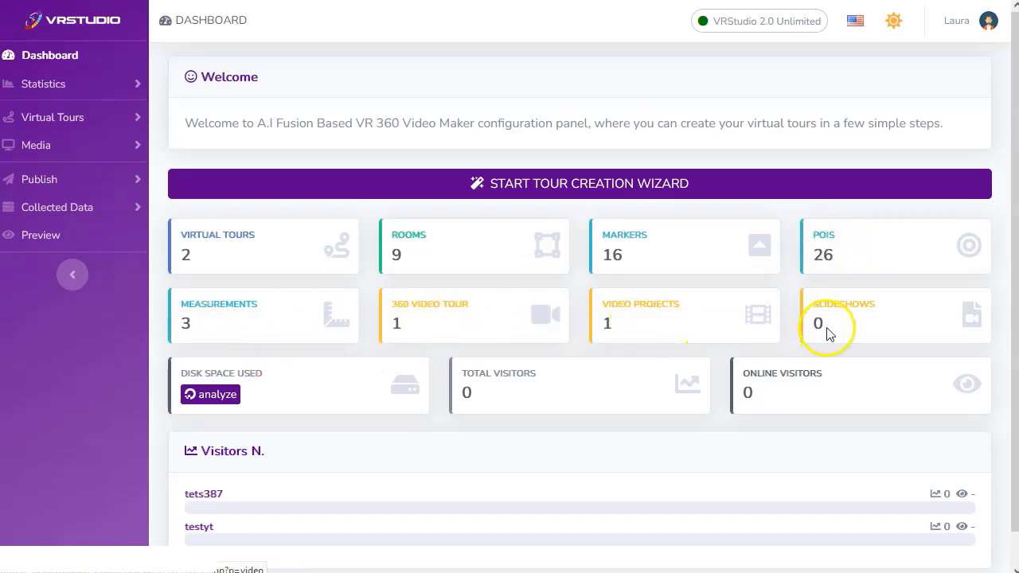
left_click(68, 117)
left_click(68, 148)
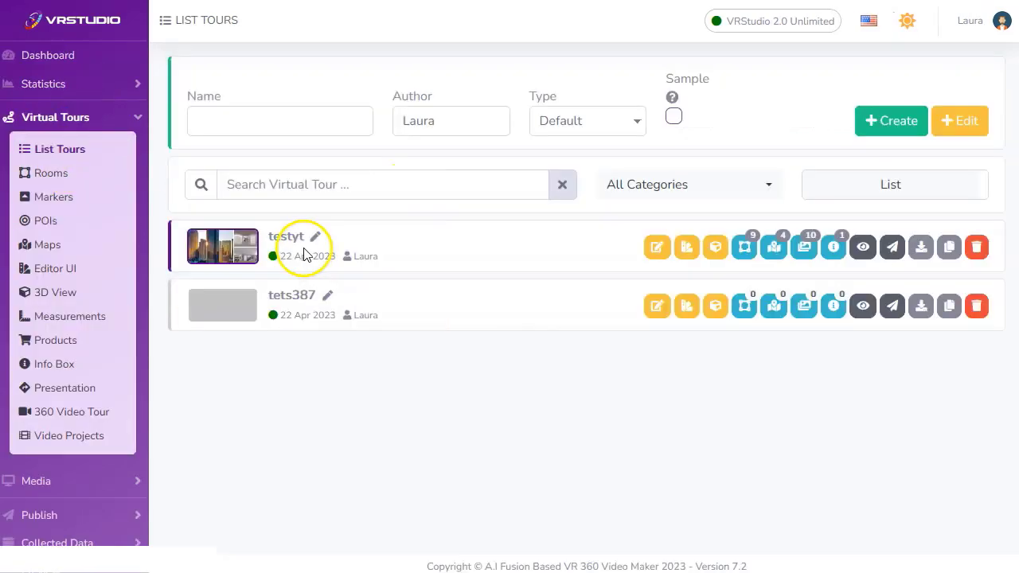
left_click(658, 247)
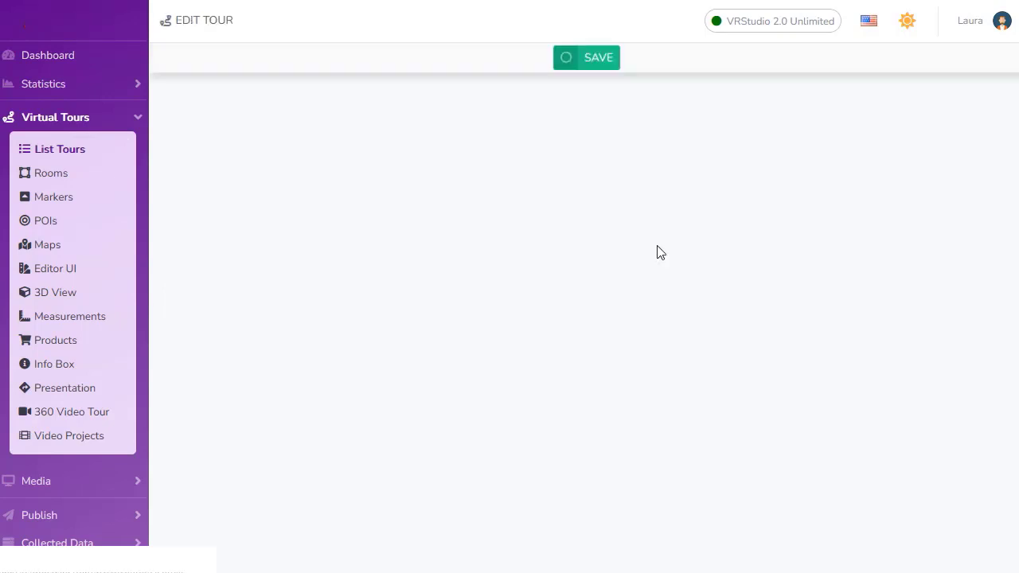
Examine the testyt tour's General fields and the available Transition Effect options without changing them
left_click(251, 224)
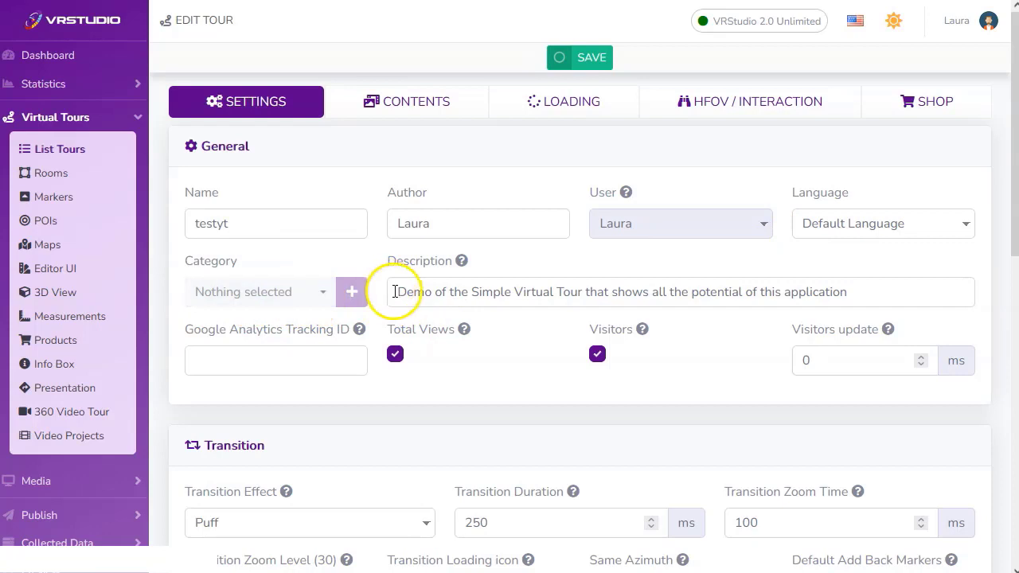
left_click(247, 360)
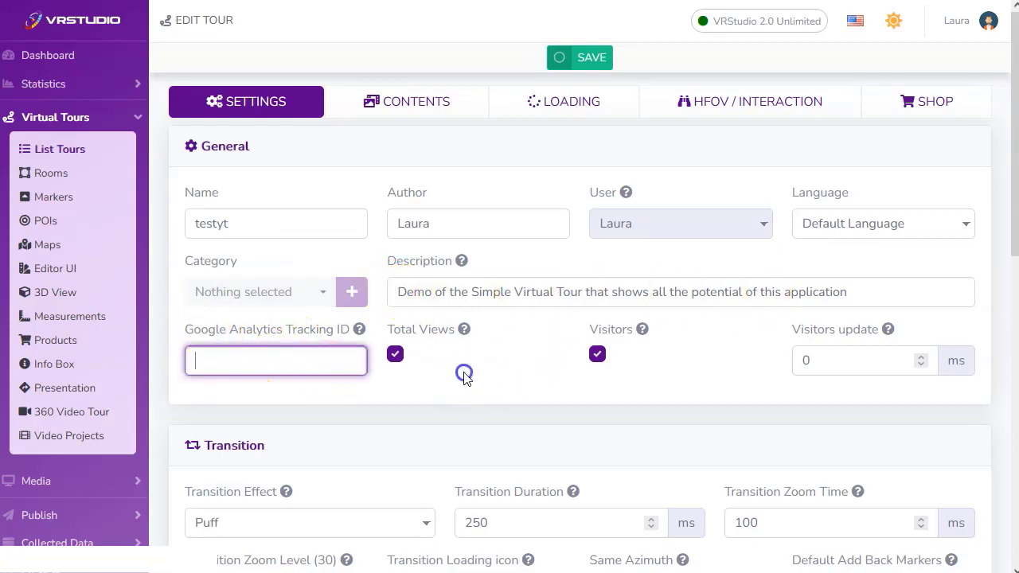
scroll(885, 371, "down", 4)
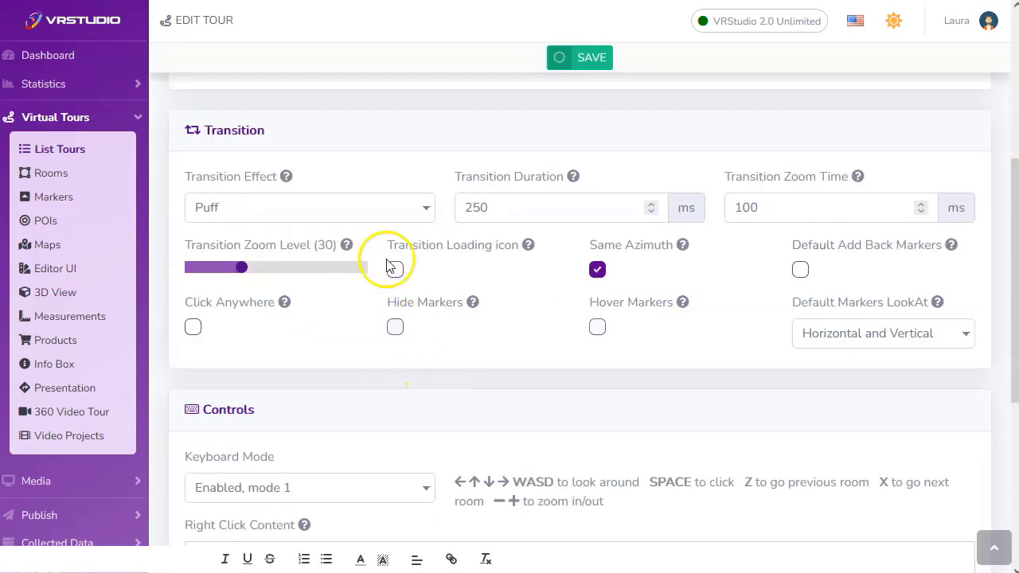
left_click(237, 209)
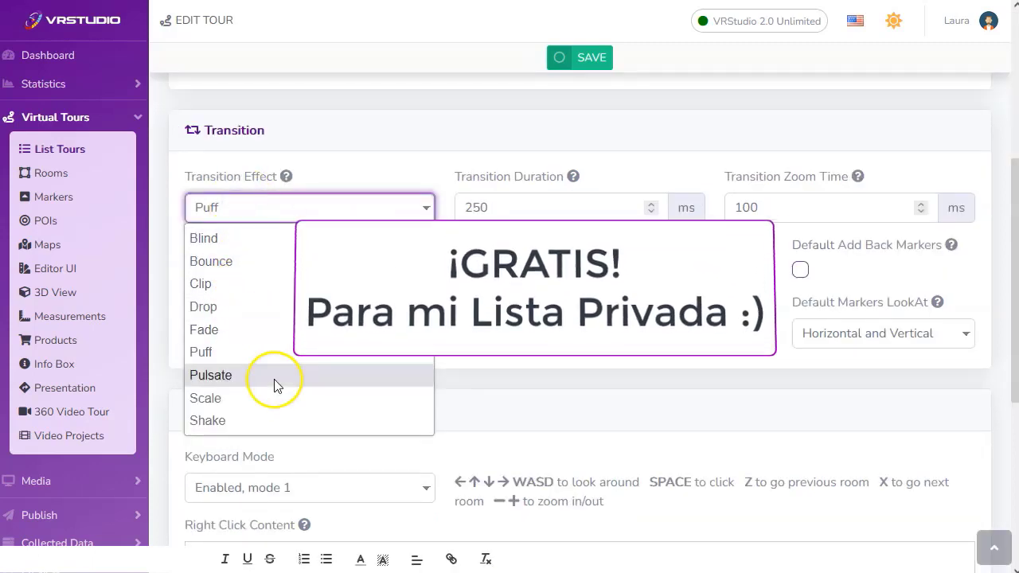
left_click(359, 161)
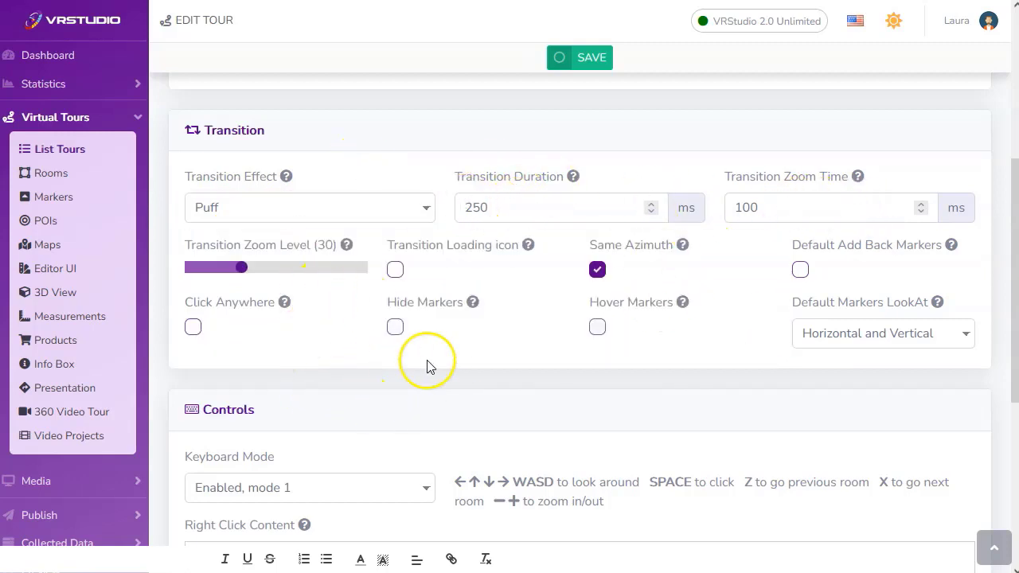
Examine the Keyboard Mode options, Right Click Content and Performance settings of the tour
scroll(427, 365, "down", 3)
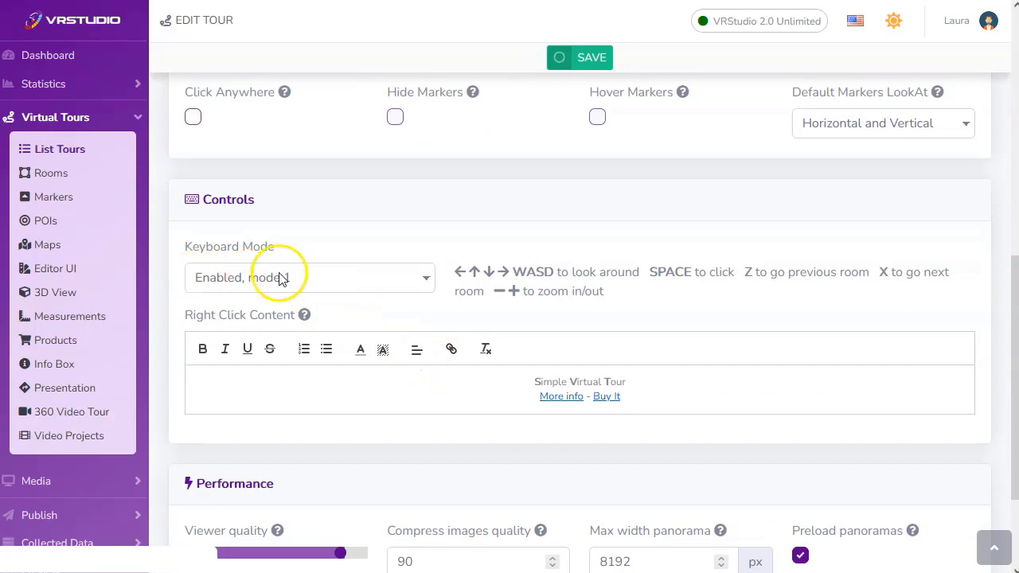
left_click(364, 278)
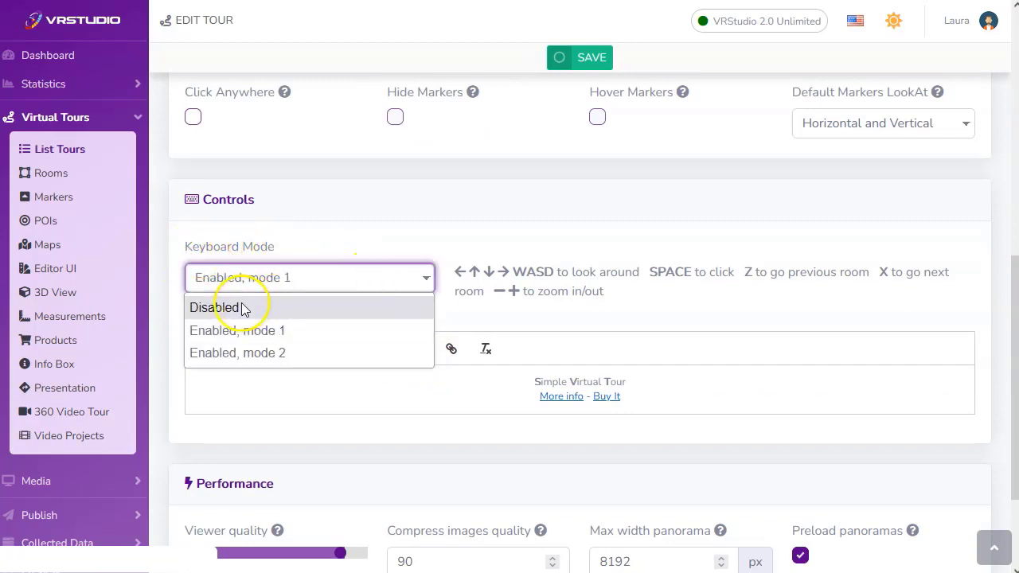
left_click(454, 250)
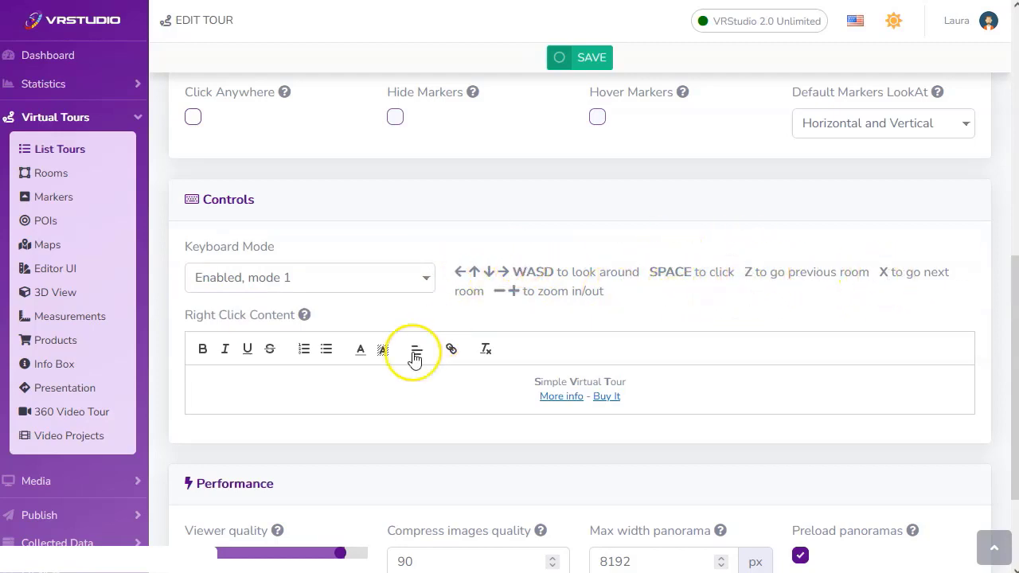
scroll(278, 398, "down", 1)
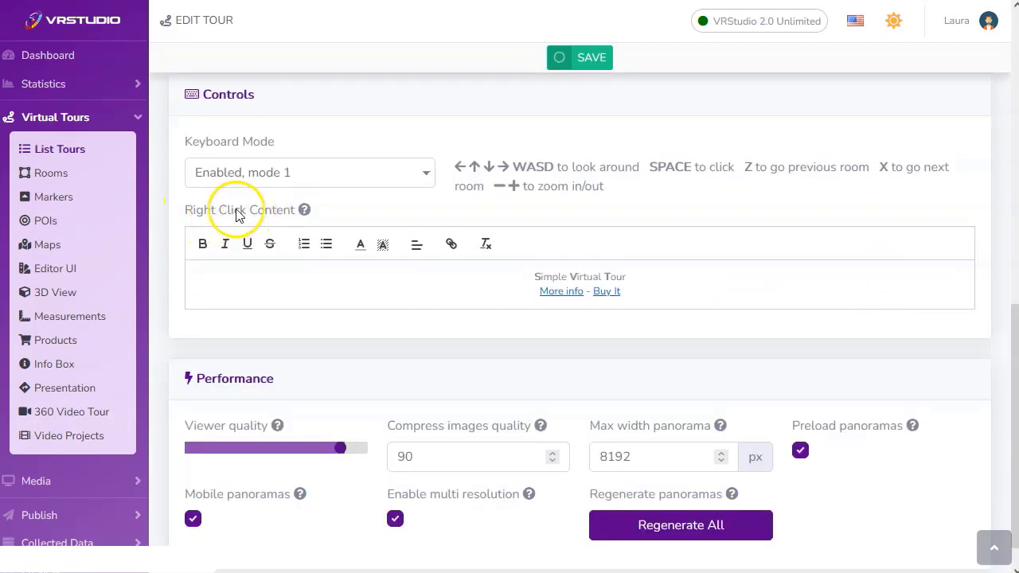
scroll(332, 376, "down", 1)
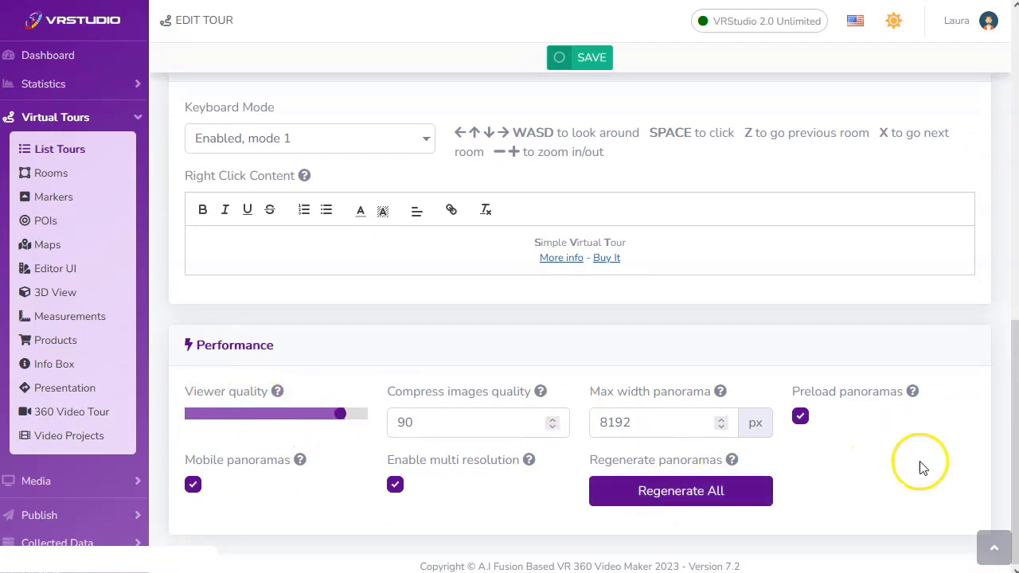
scroll(568, 238, "up", 10)
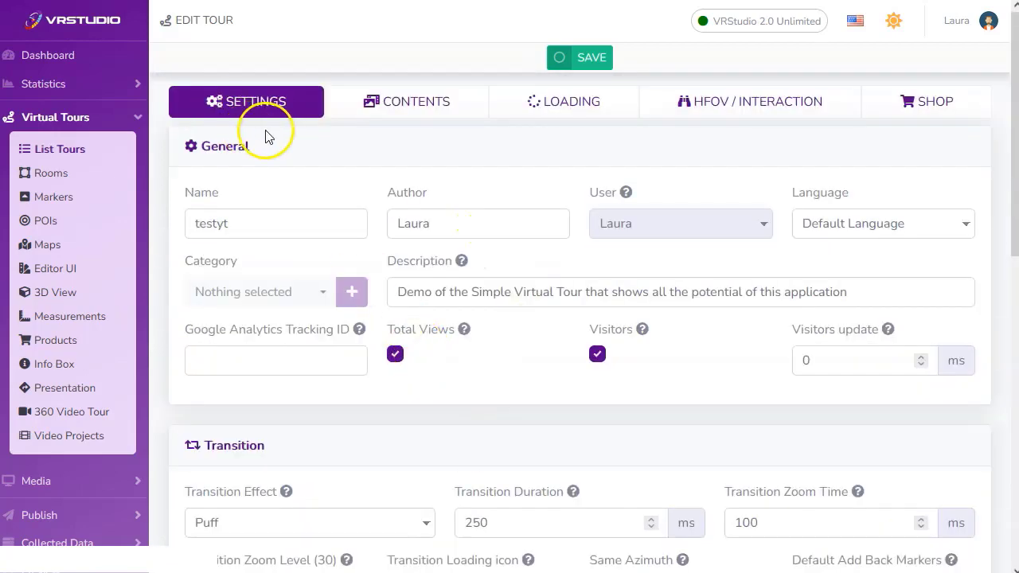
Examine the tour's Contents settings, including the logos, song, intro images and Custom HTML
left_click(409, 111)
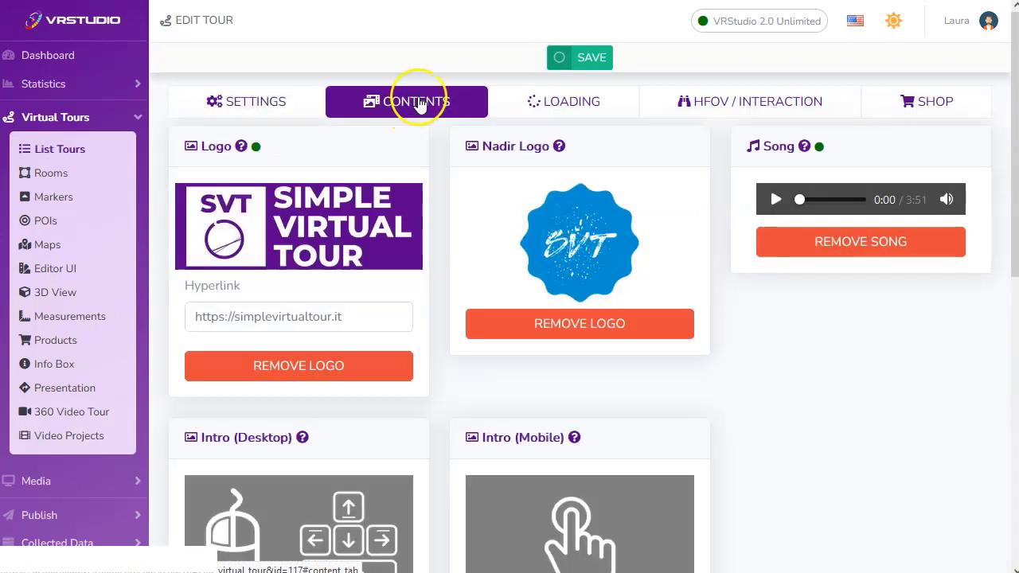
scroll(330, 379, "down", 10)
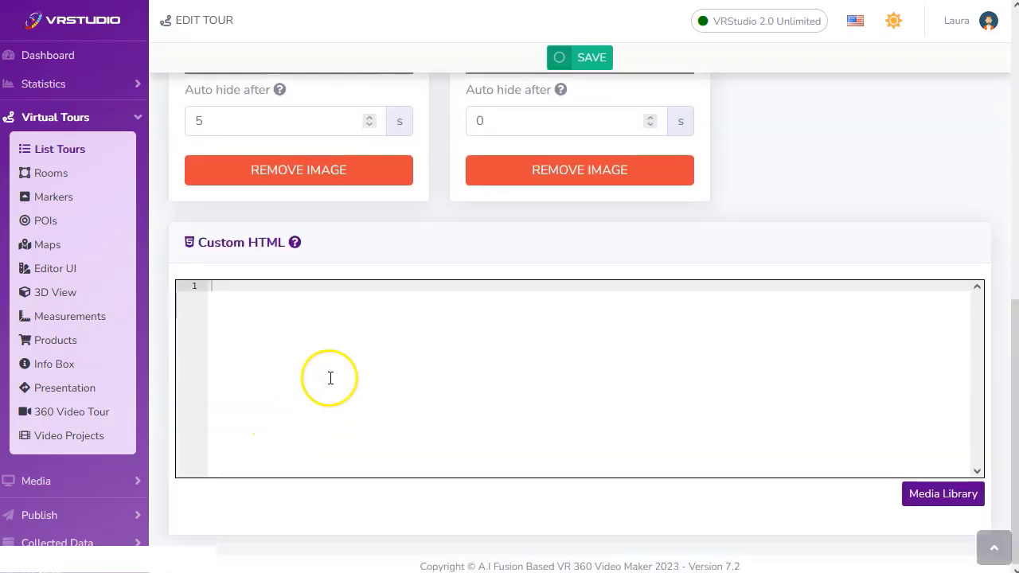
scroll(412, 366, "up", 10)
scroll(425, 409, "down", 10)
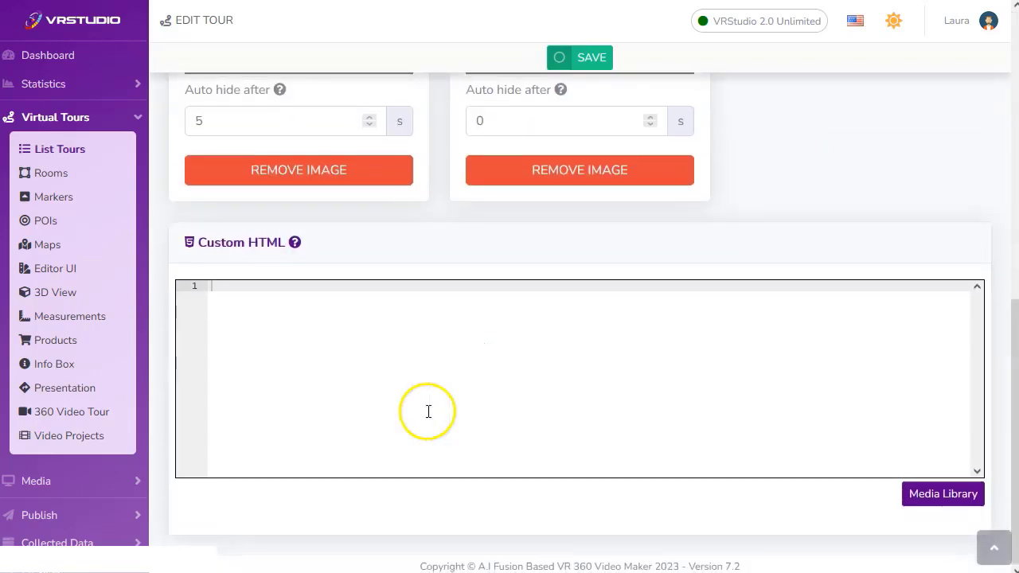
scroll(428, 411, "up", 10)
Examine the tour's Loading settings, including the colors, background images and background video uploads
left_click(563, 101)
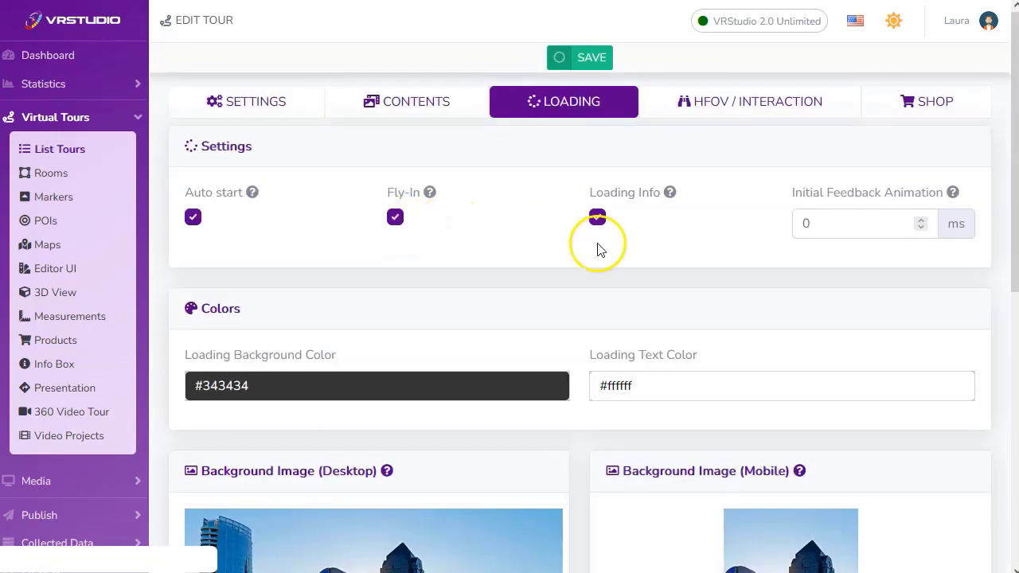
scroll(341, 378, "down", 5)
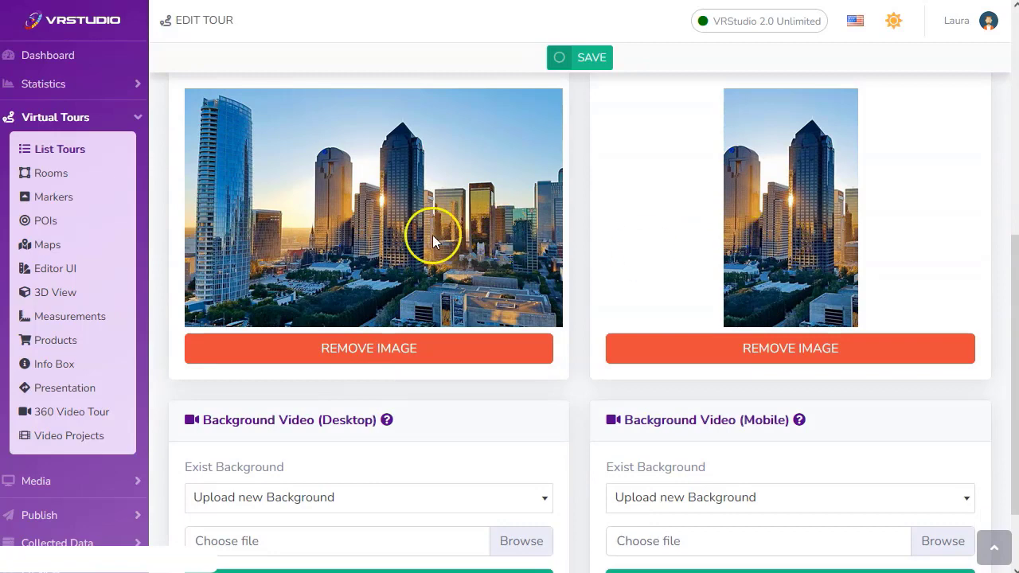
scroll(379, 403, "down", 1)
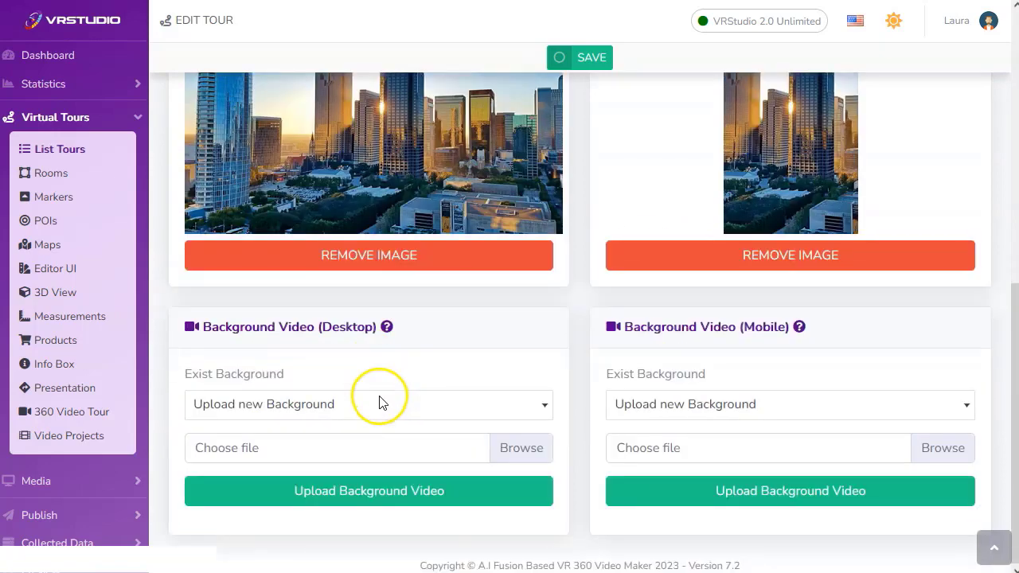
Examine the HFOV / Interaction and Shop settings of the tour, and return to its general Settings
left_click(760, 114)
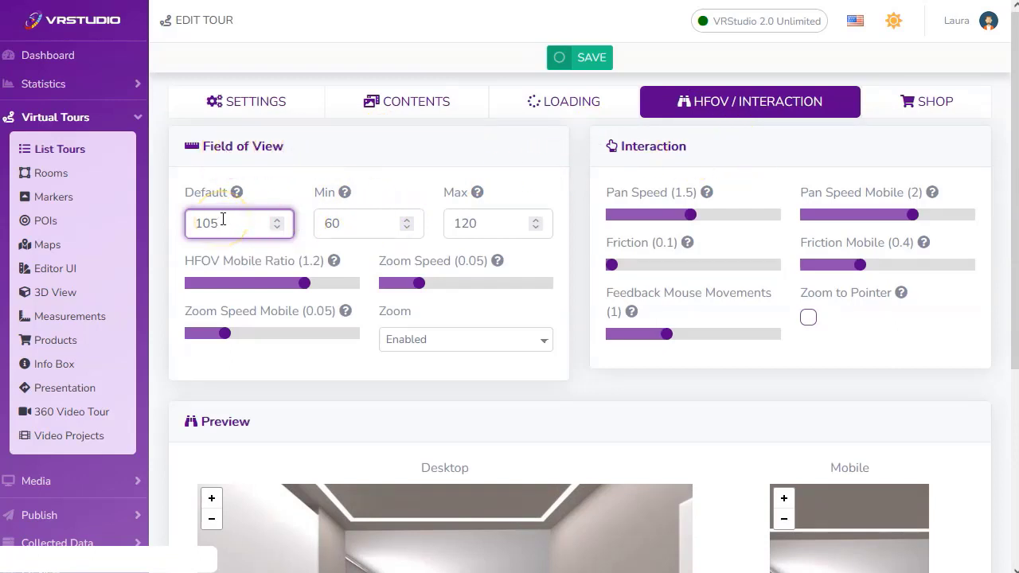
left_click(922, 105)
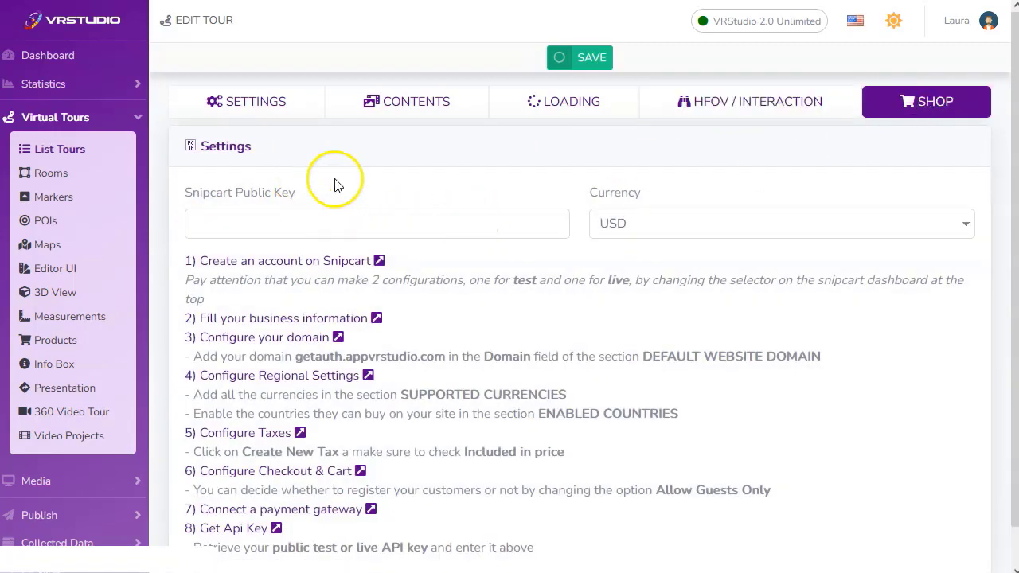
scroll(405, 182, "down", 1)
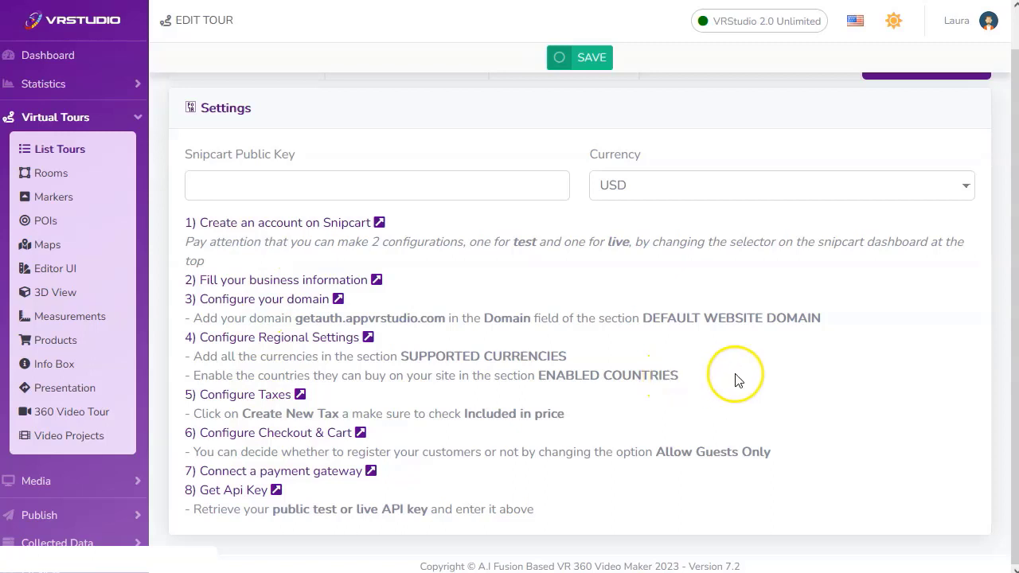
scroll(734, 375, "up", 1)
left_click(246, 101)
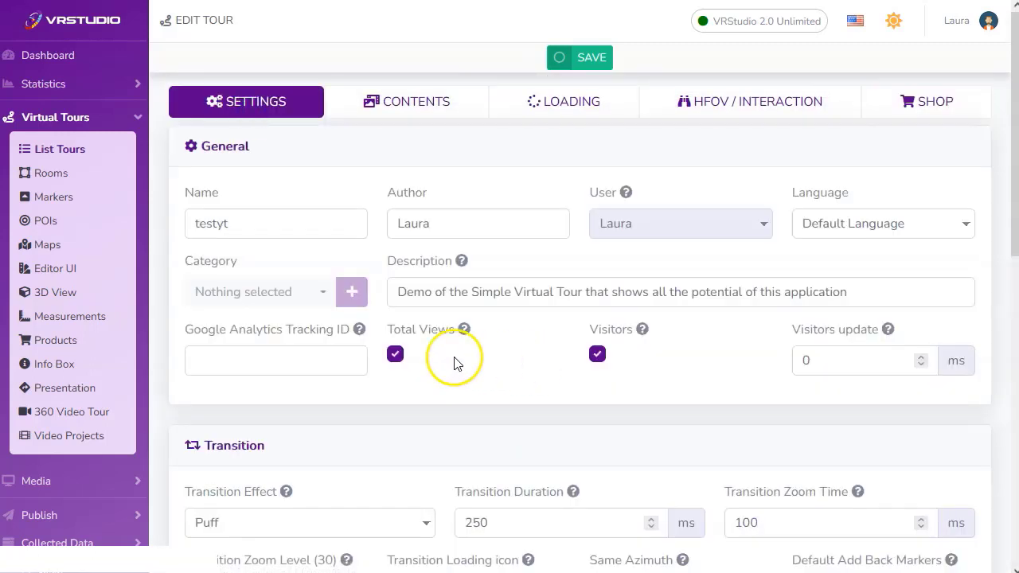
Examine the full list of rooms in the testyt tour and view its markers per room
left_click(53, 179)
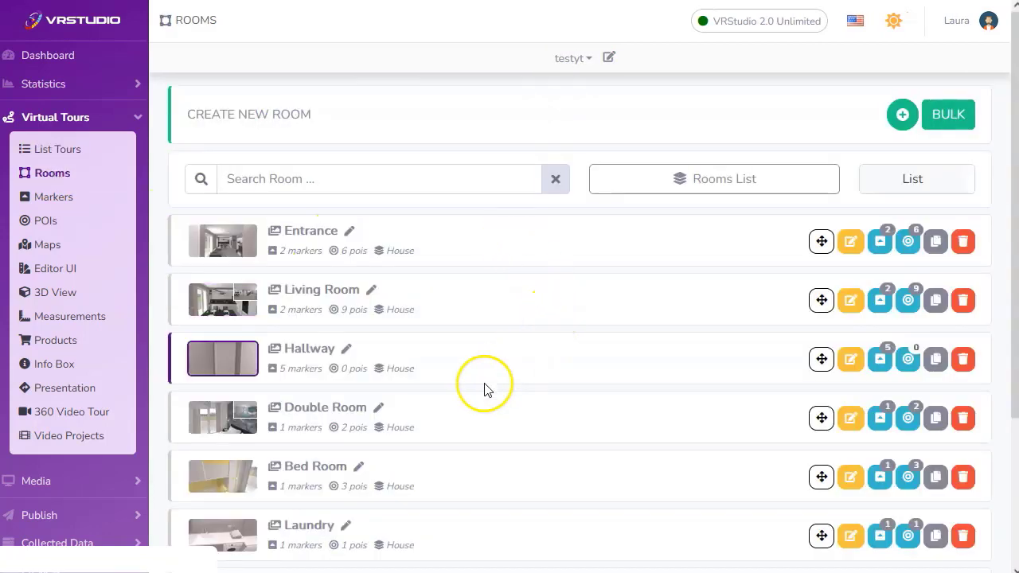
scroll(485, 389, "down", 3)
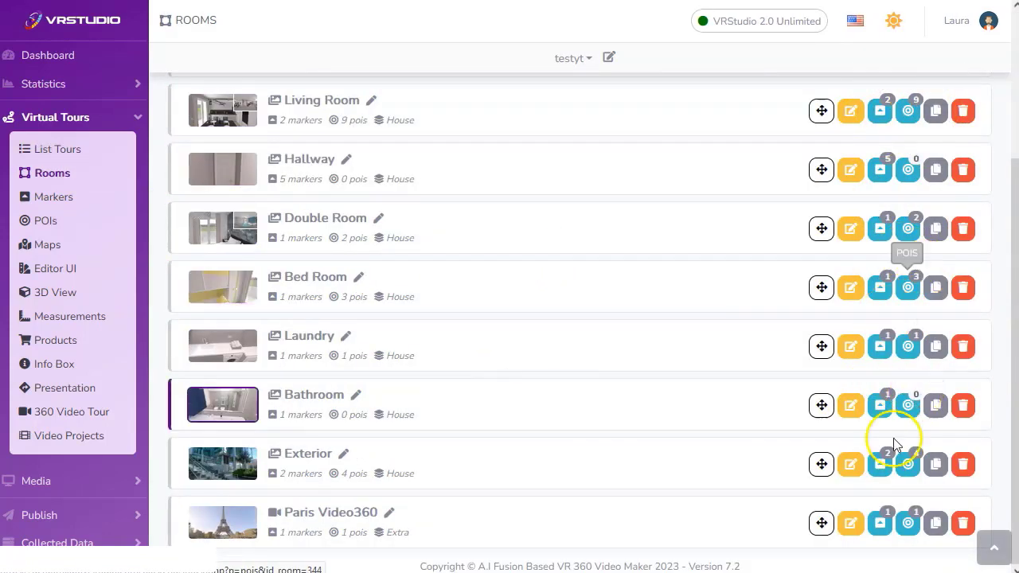
left_click(56, 201)
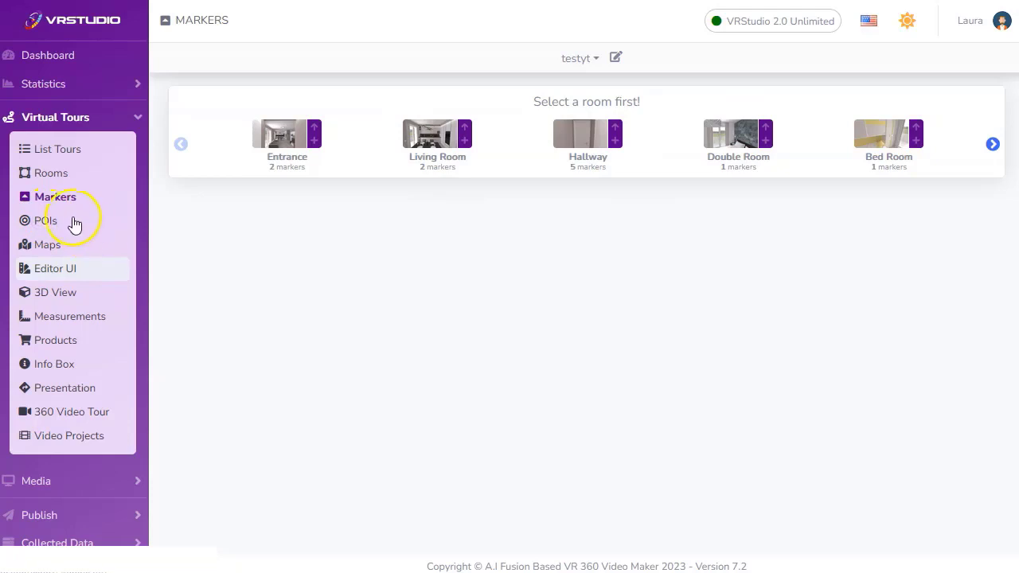
View the tour's POIs and Maps sections, and open its Editor UI
left_click(62, 227)
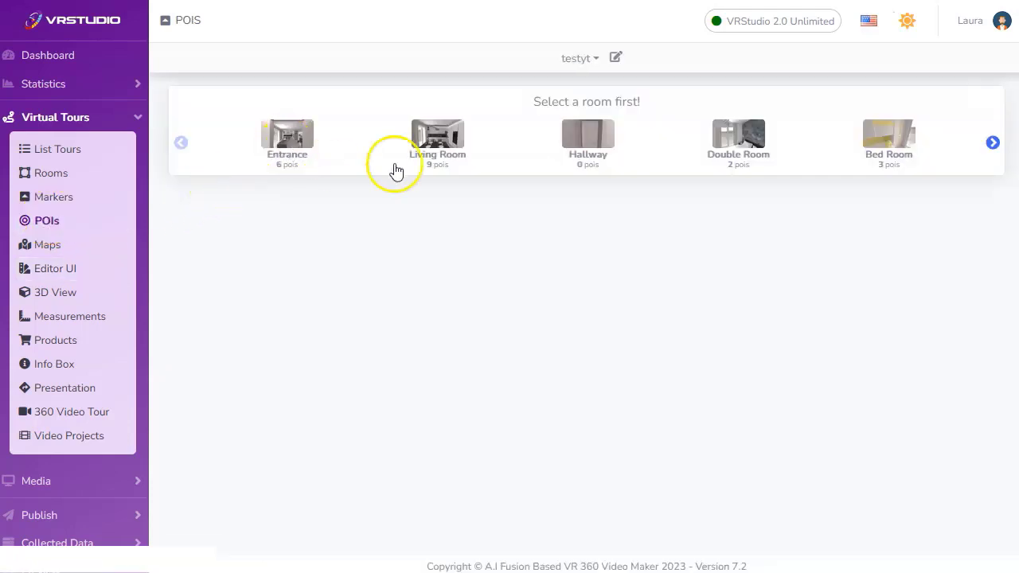
left_click(48, 244)
left_click(94, 273)
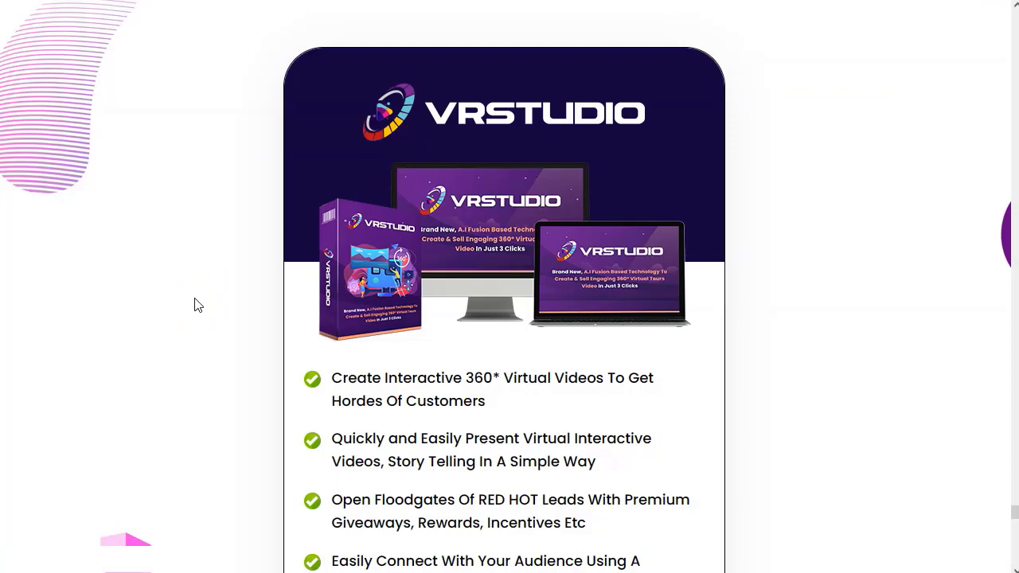
Examine the feature list and the Commercial Licence section on the VRStudio sales page
scroll(198, 306, "down", 10)
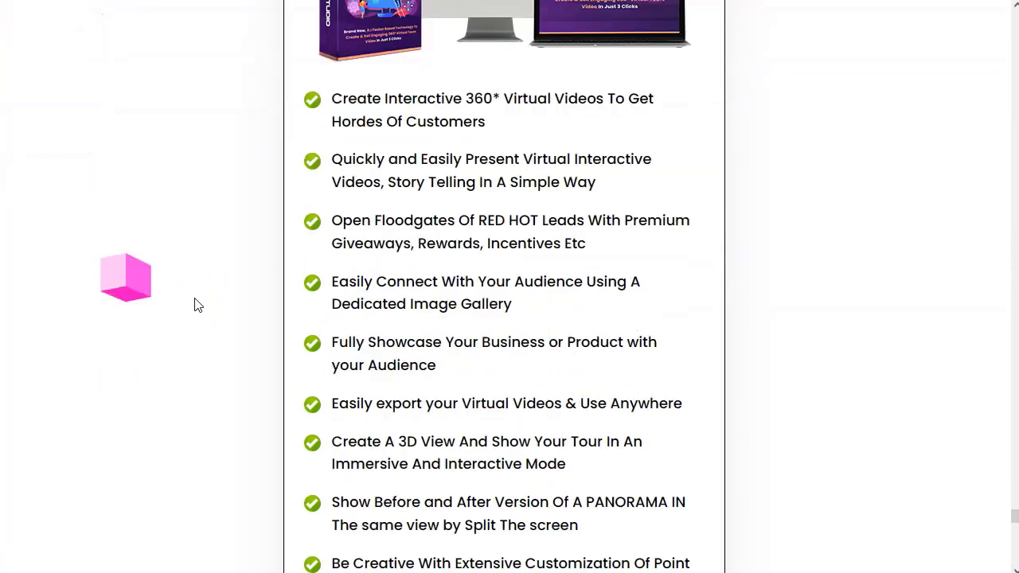
scroll(209, 280, "up", 12)
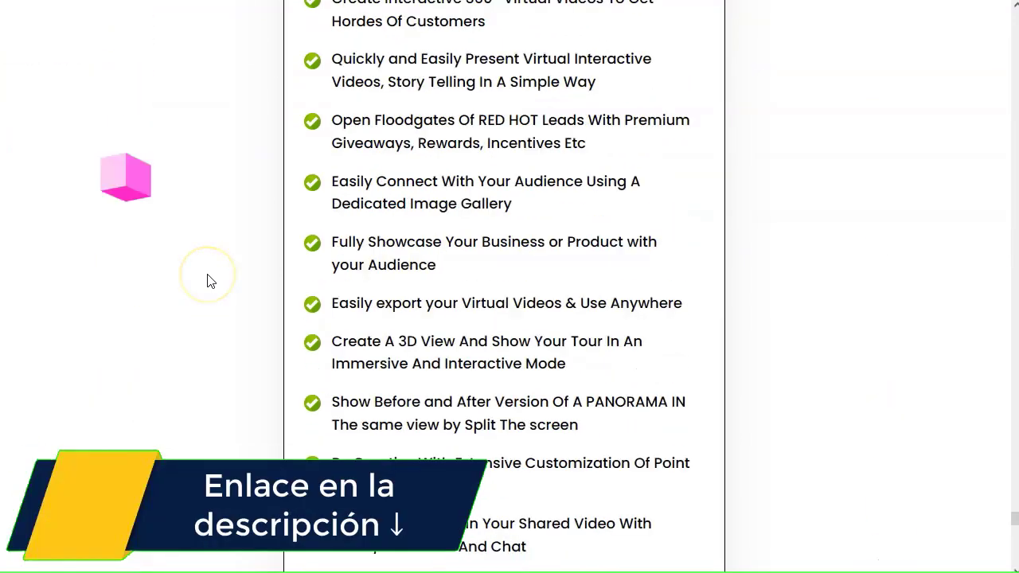
scroll(207, 280, "down", 15)
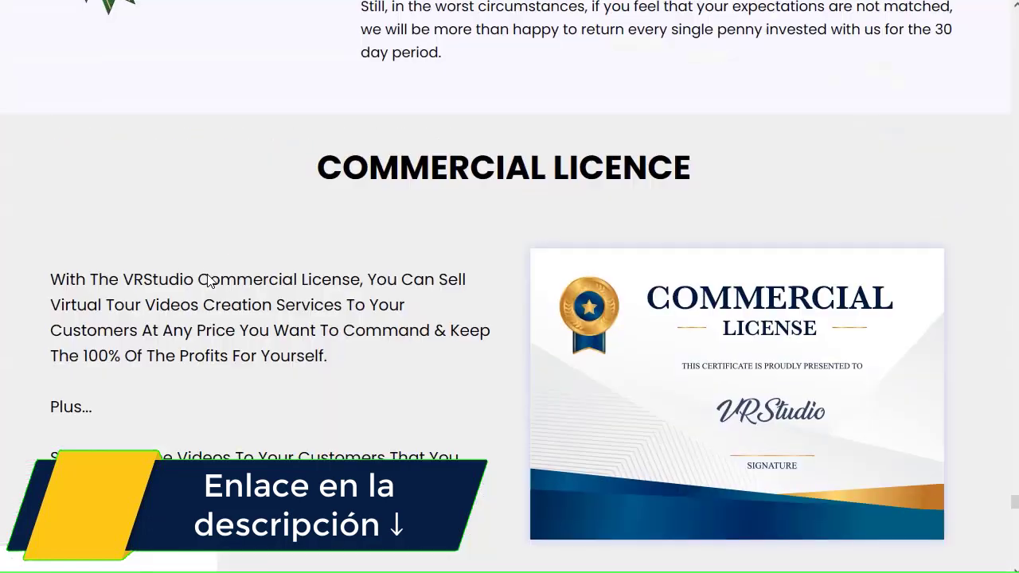
scroll(209, 274, "up", 8)
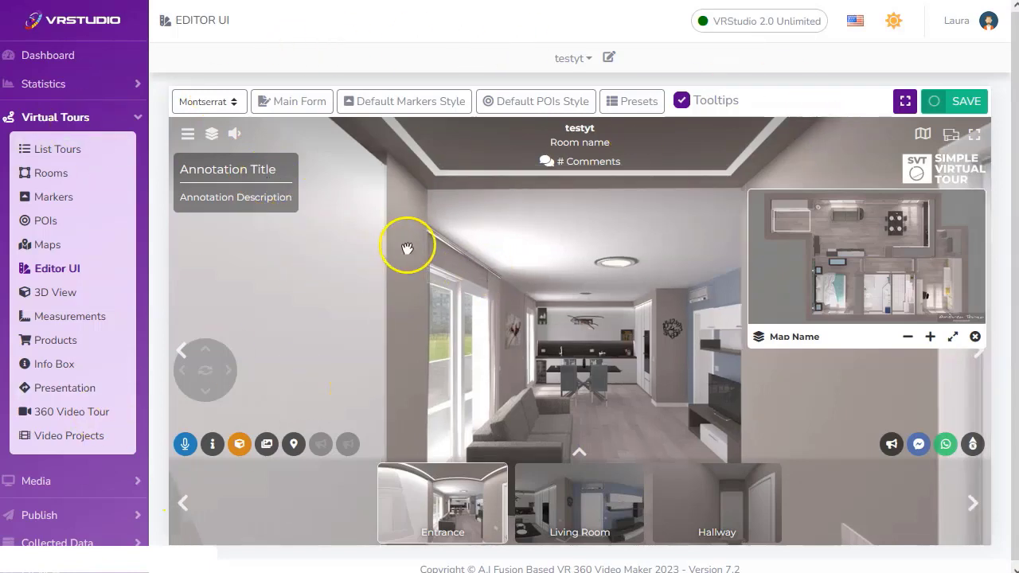
Open the tour's media Gallery to view its images list
left_click(134, 119)
left_click(47, 143)
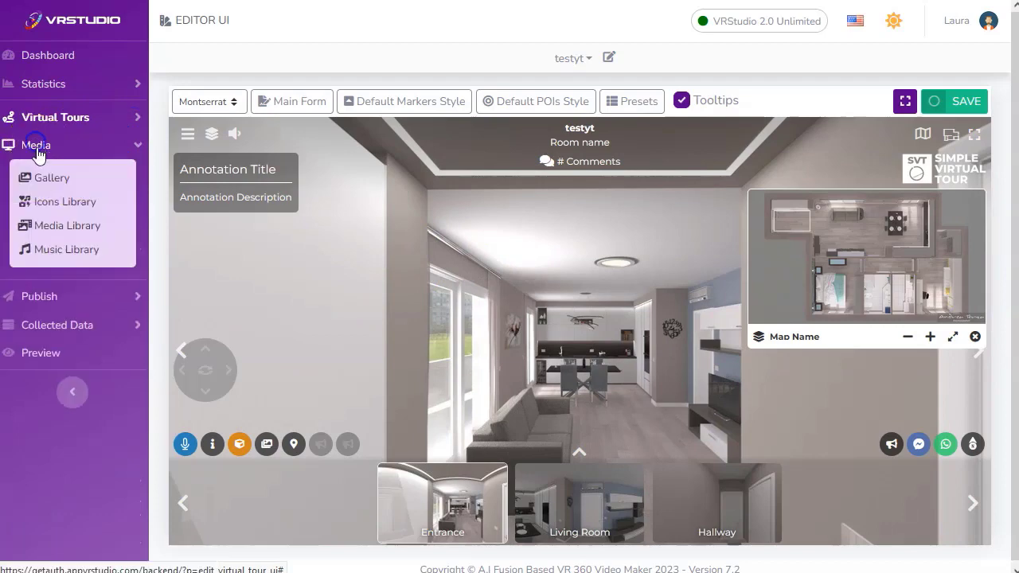
left_click(51, 178)
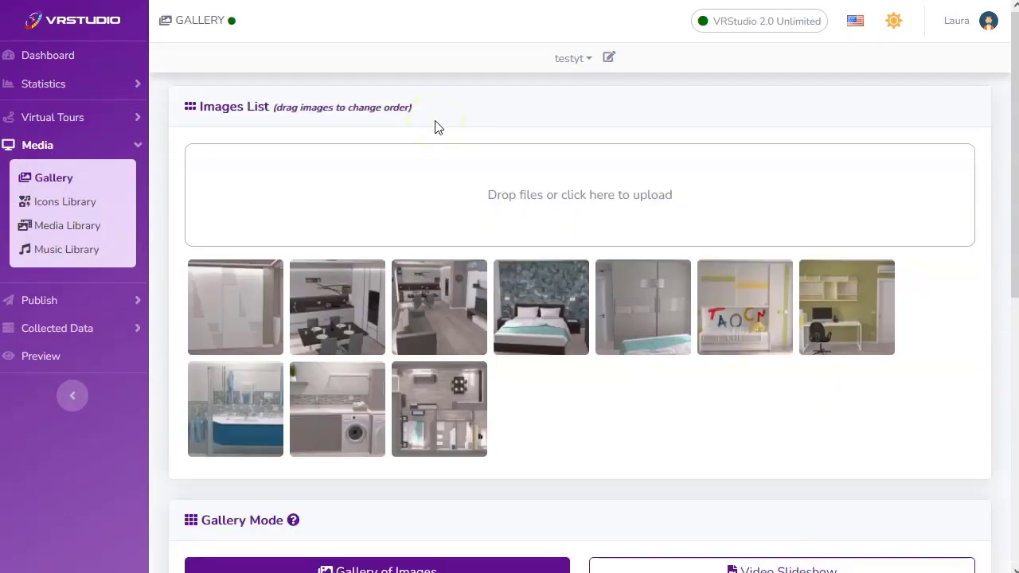